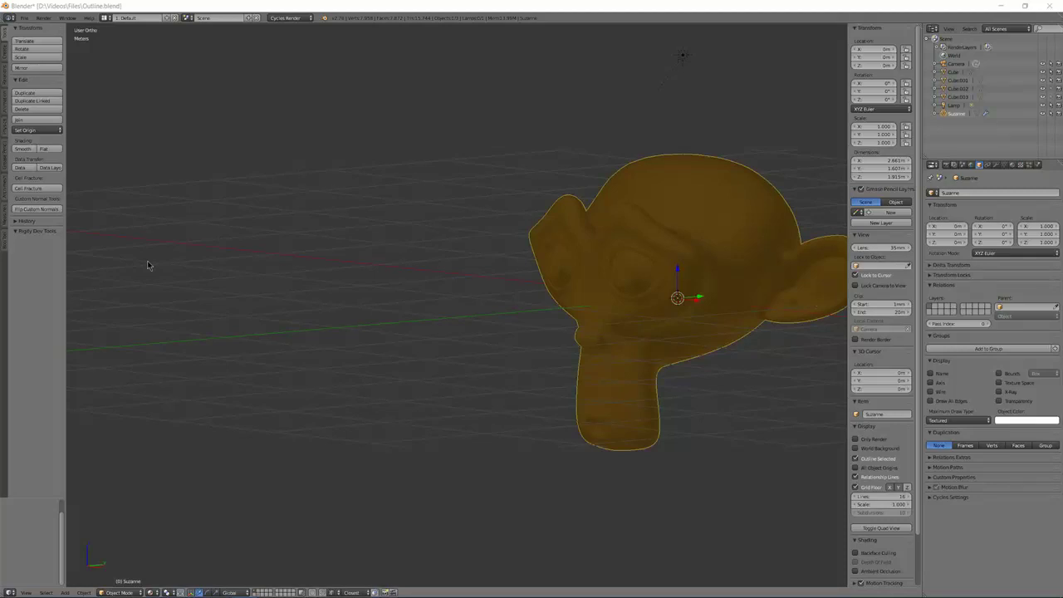
Enable Backface Culling in the 3D viewport's shading settings.
middle_click_drag(670, 345, 525, 363, "shift")
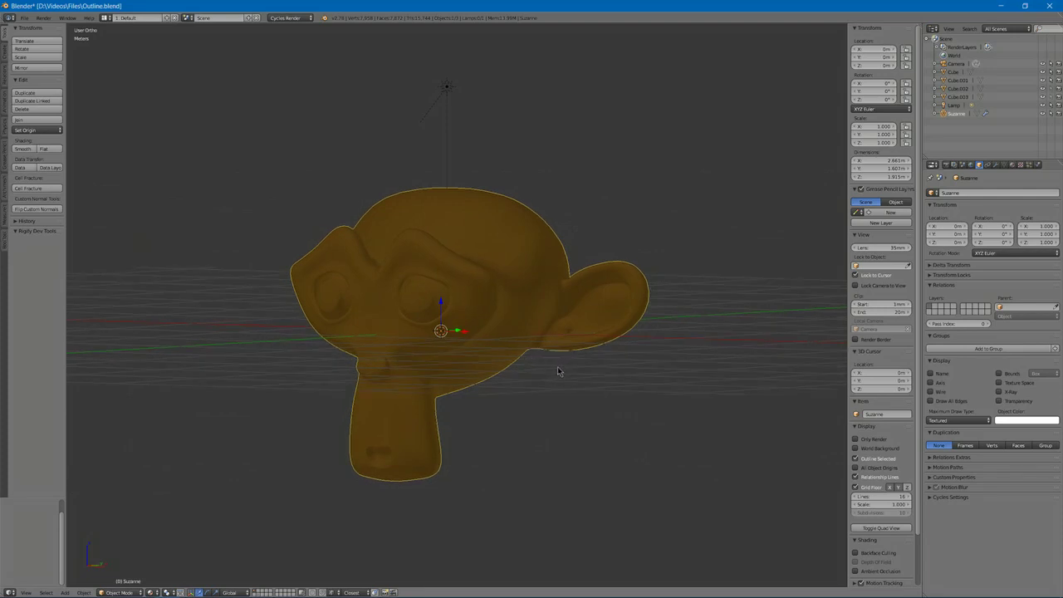
middle_click_drag(558, 368, 761, 465)
scroll(880, 374, "down", 2)
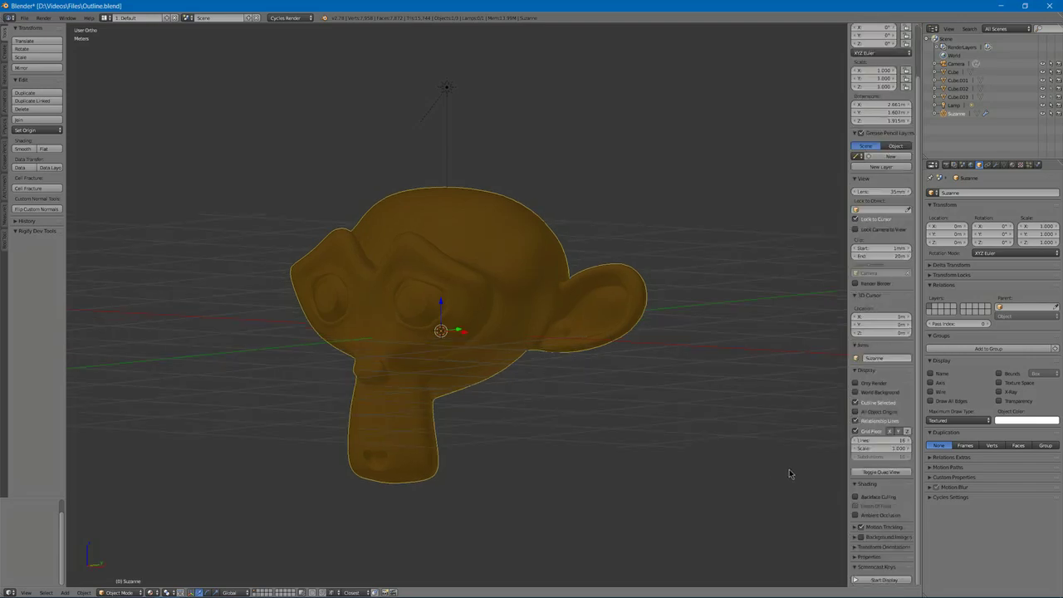
left_click(857, 497)
middle_click_drag(407, 369, 521, 297)
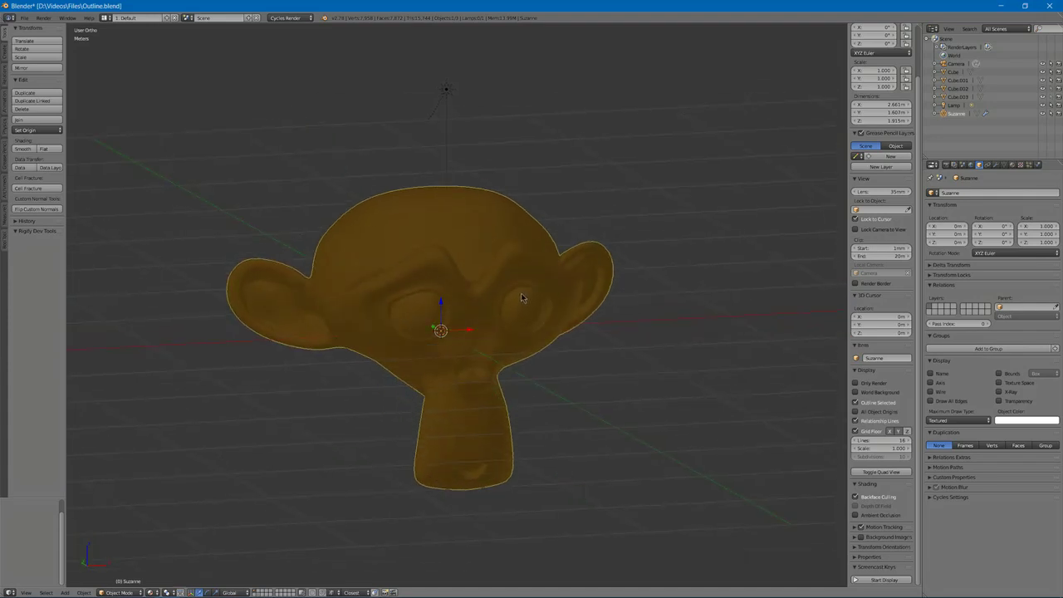
Duplicate the monkey head in place and rename the copy Suzanne_OL.
key("shift+d")
right_click(514, 401)
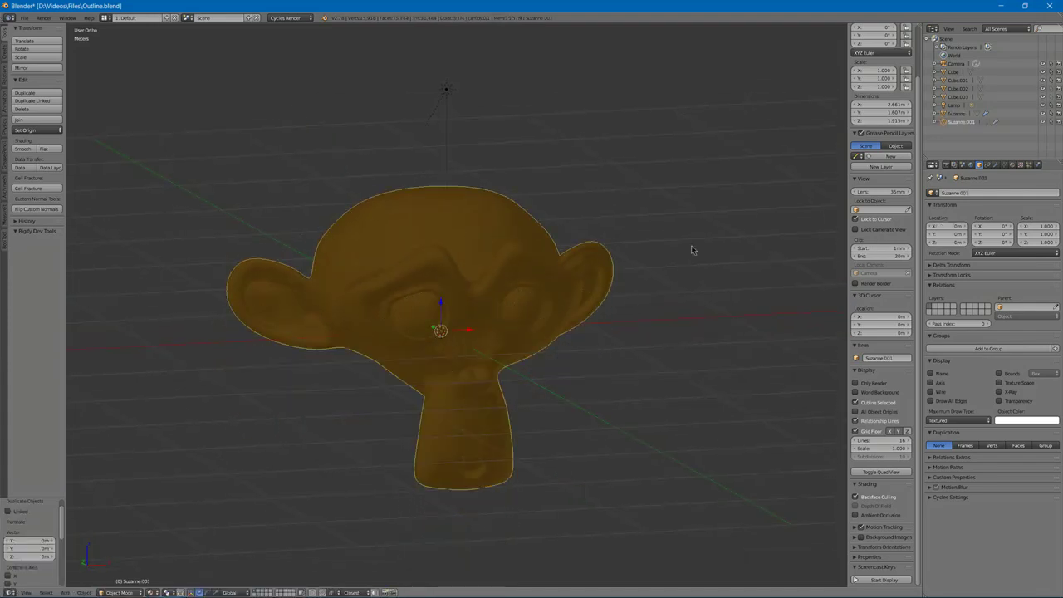
double_click(963, 122)
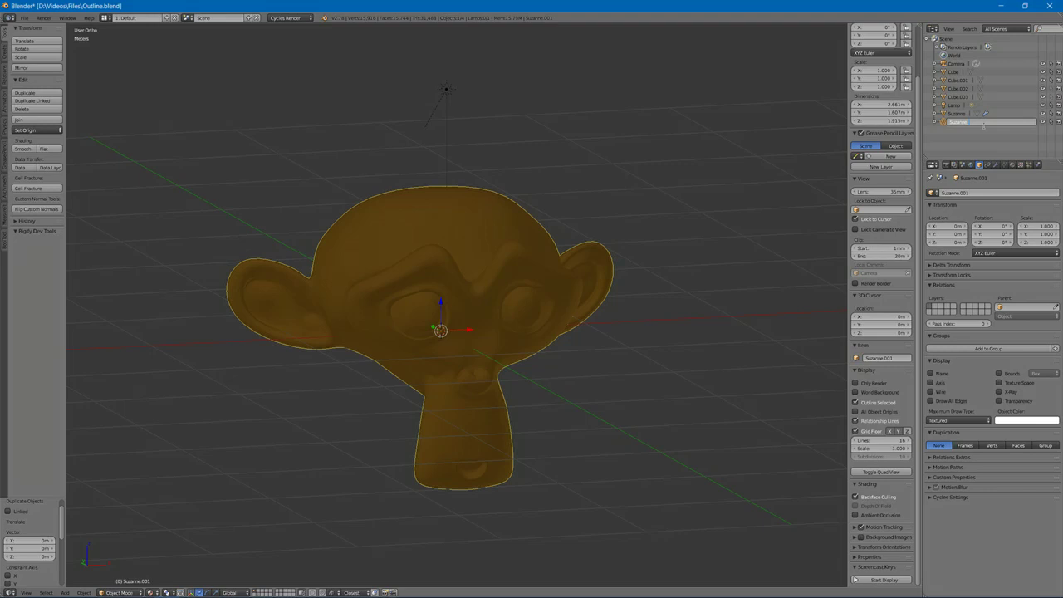
type("Suzanne_OL")
key("Return")
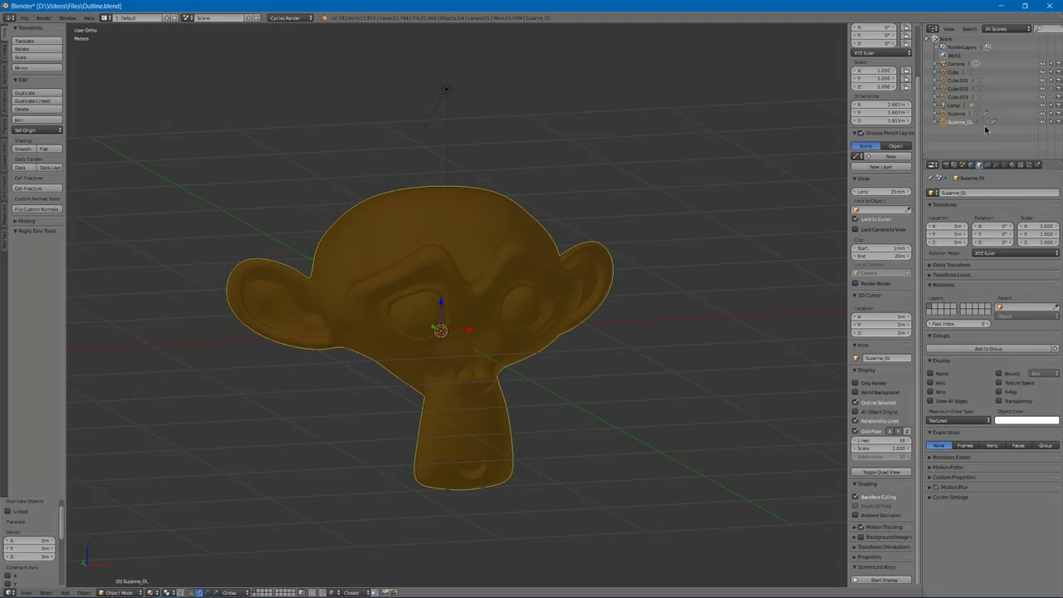
Try scaling the plain cube's whole mesh down in Edit Mode, including by 0.724, and try shrinking it with Shrink/Fatten.
key("Tab")
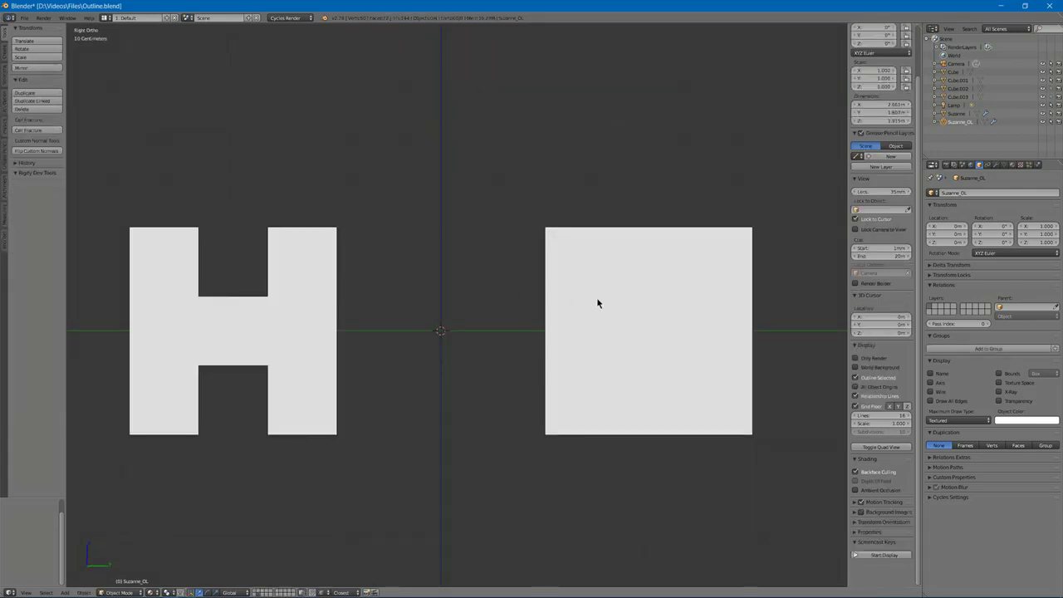
right_click(597, 302)
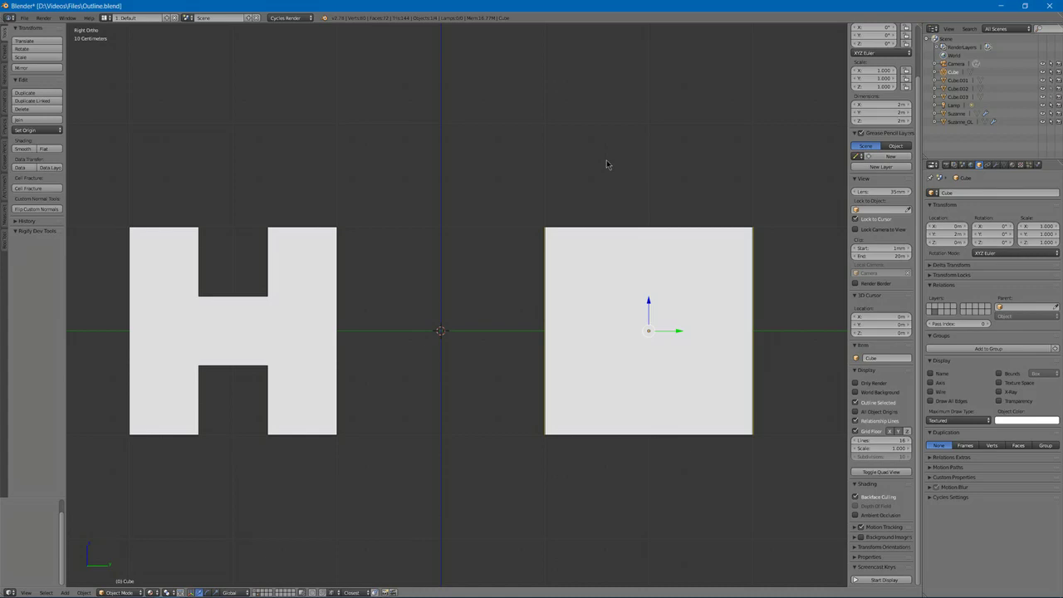
key("Tab")
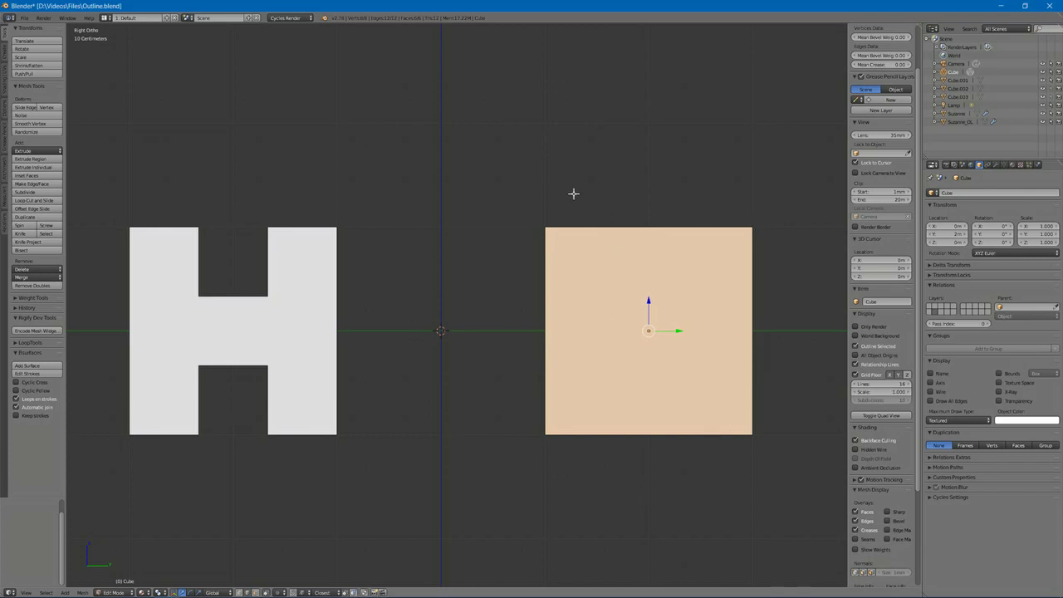
left_click(681, 198)
key("s")
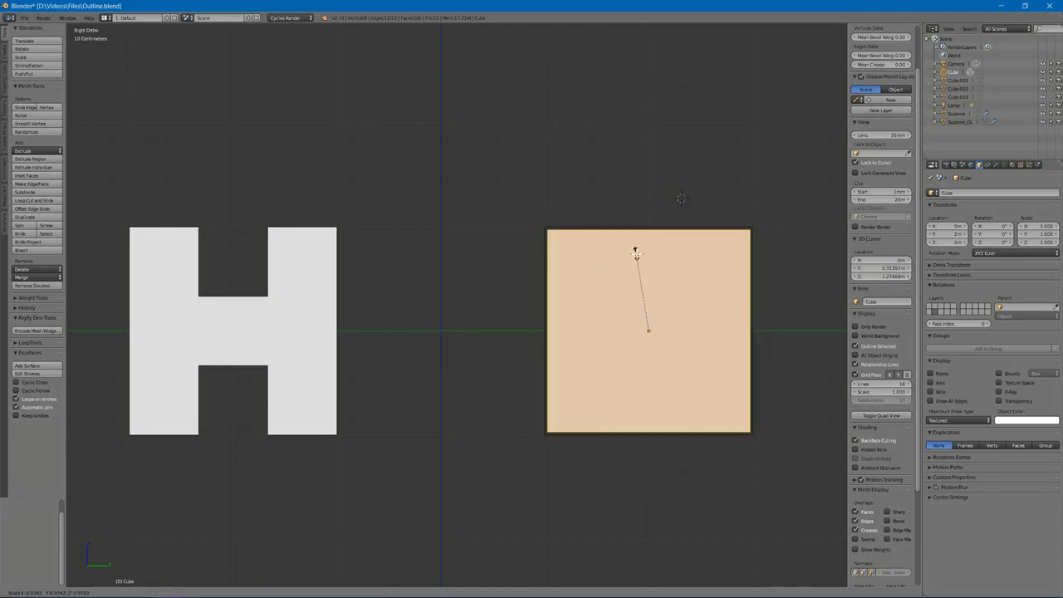
left_click(653, 282)
key("ctrl+z")
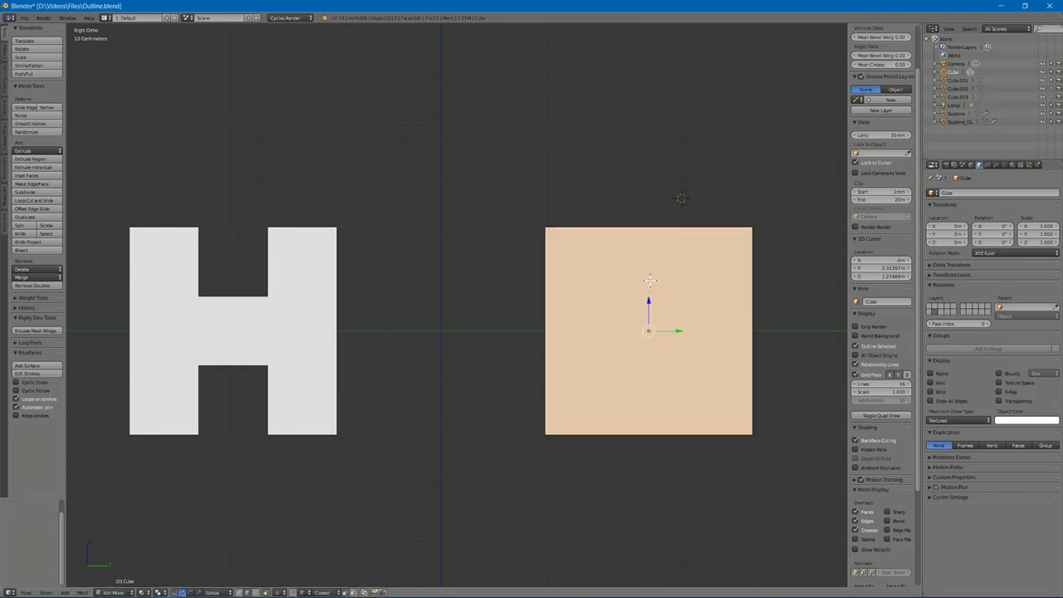
key("s")
left_click(631, 290)
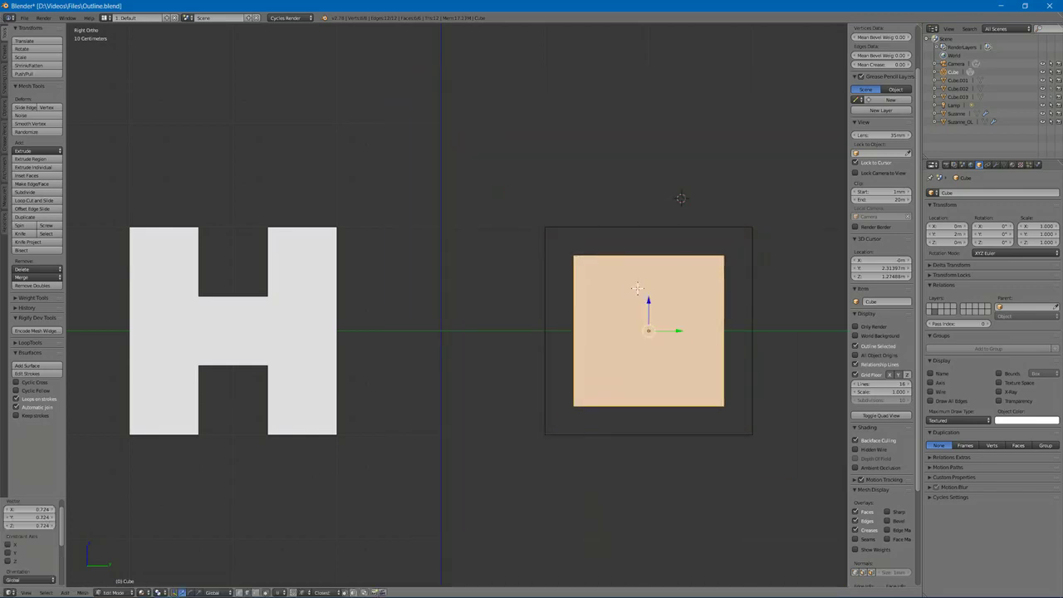
key("ctrl+z")
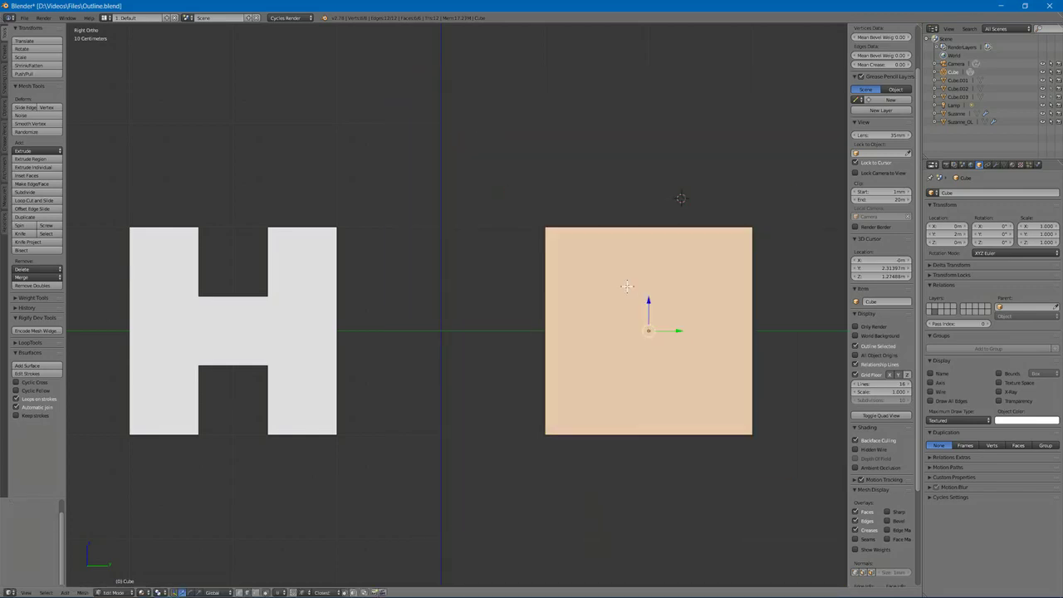
left_click(45, 76)
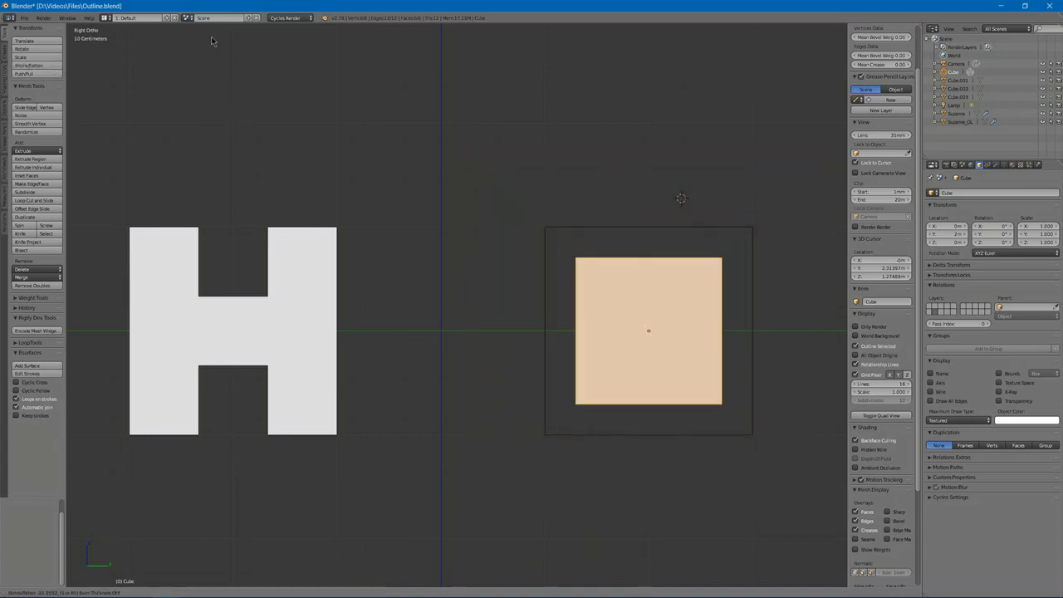
right_click(238, 133)
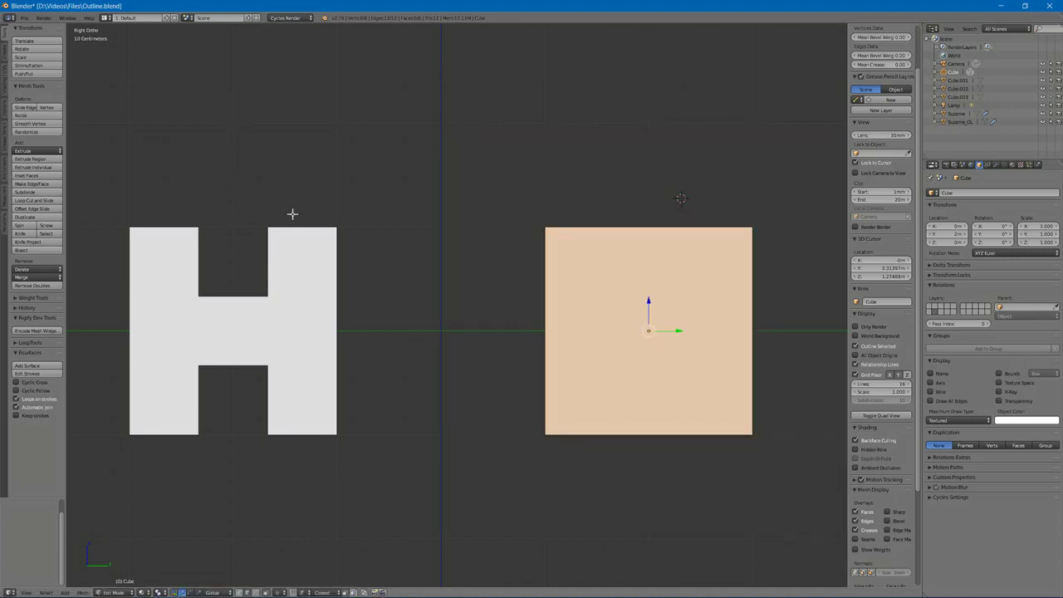
Try scaling the whole mesh of the H-shaped object up by 1.380 in Edit Mode.
key("Tab")
right_click(302, 258)
key("Tab")
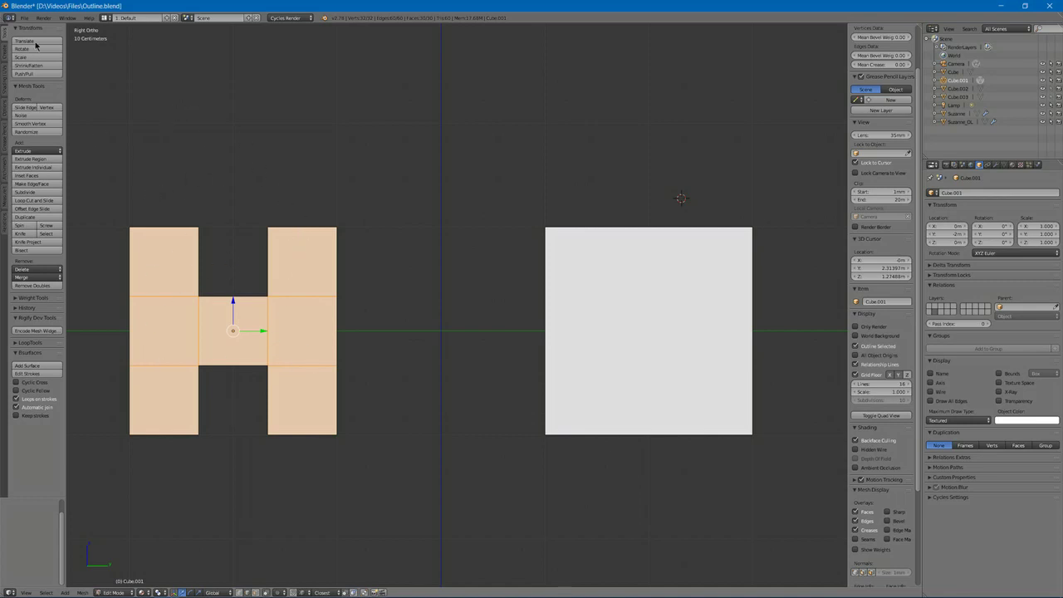
left_click(55, 74)
left_click(278, 179)
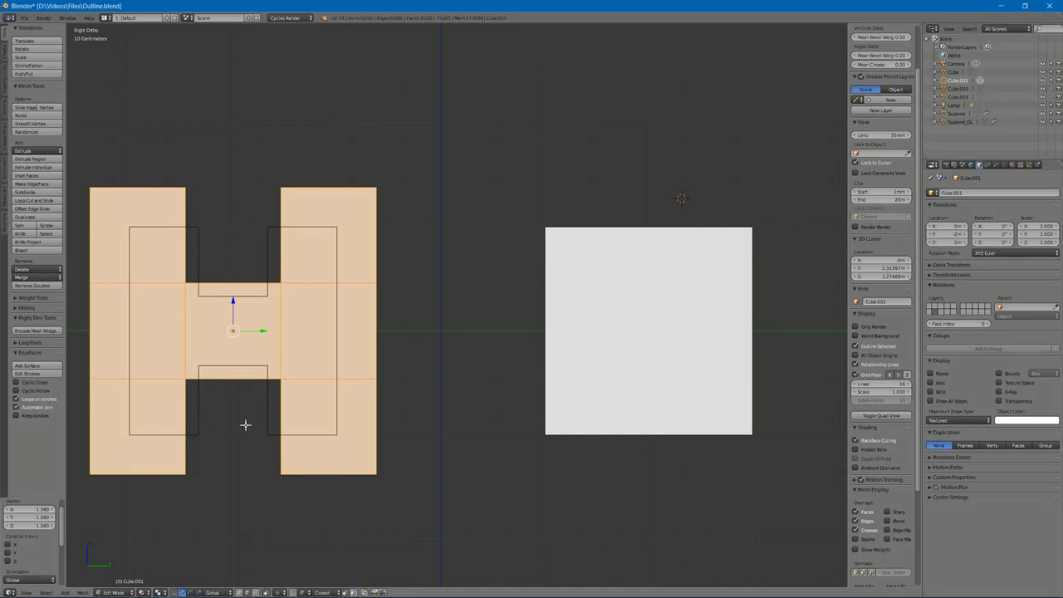
key("ctrl+z")
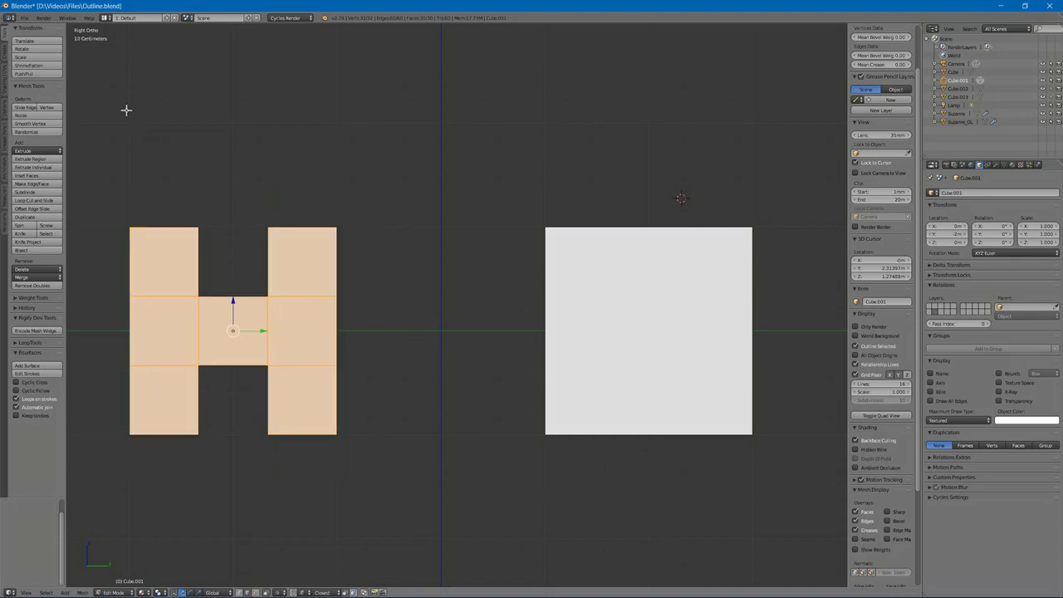
Fatten the H-shaped mesh with Shrink/Fatten, using an offset of -23.240 and toggling Offset Even on and back off.
left_click(55, 66)
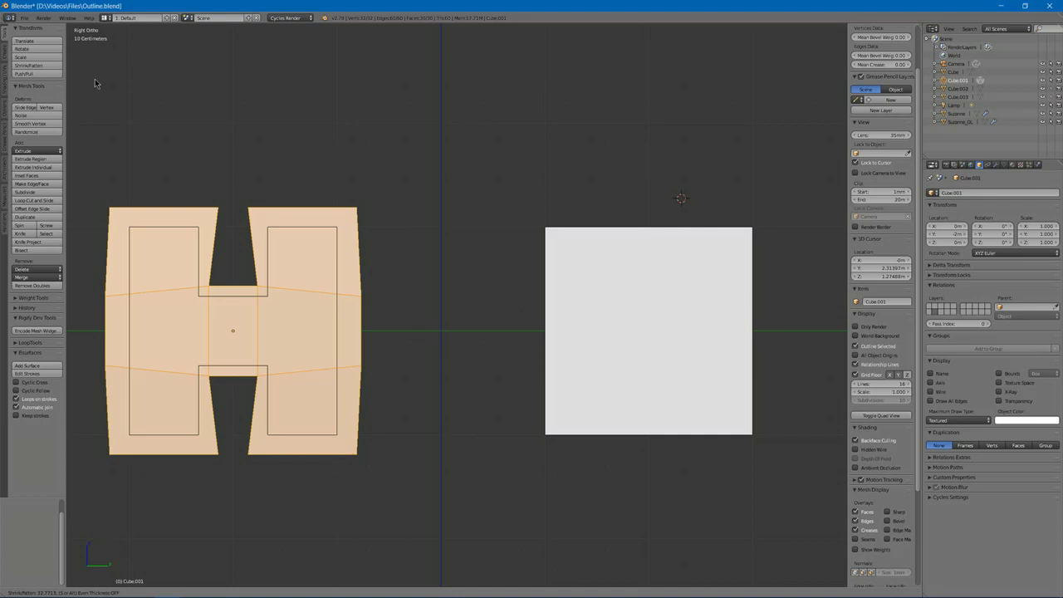
left_click(94, 80)
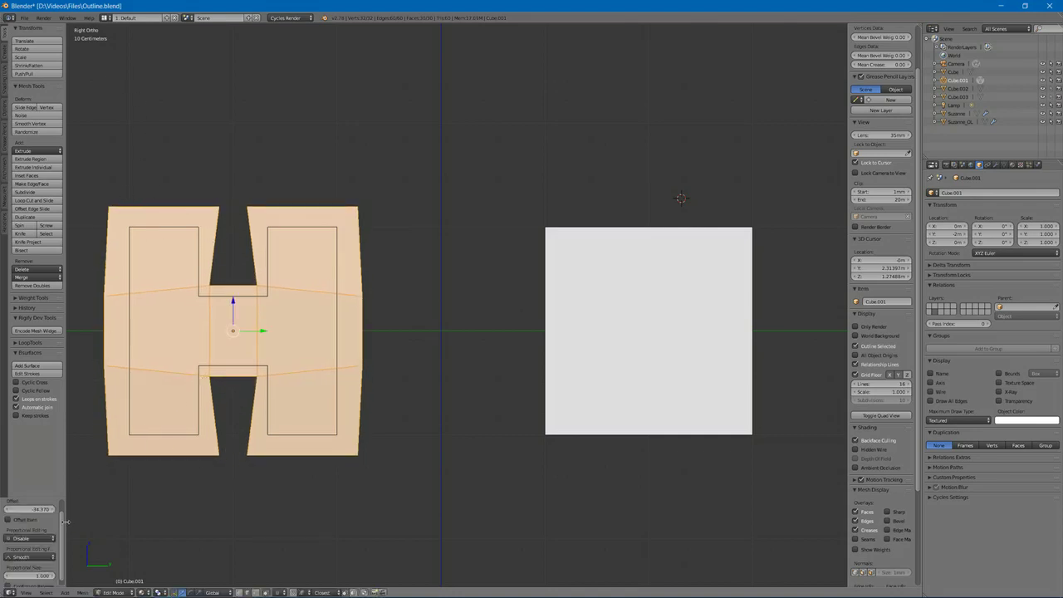
scroll(64, 527, "up", 2)
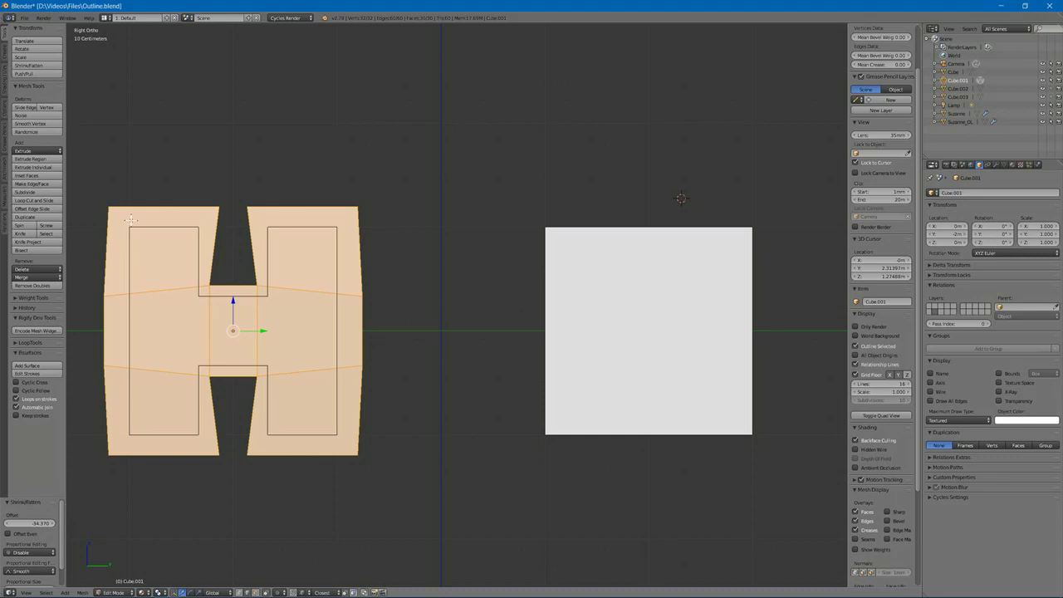
left_click(10, 535)
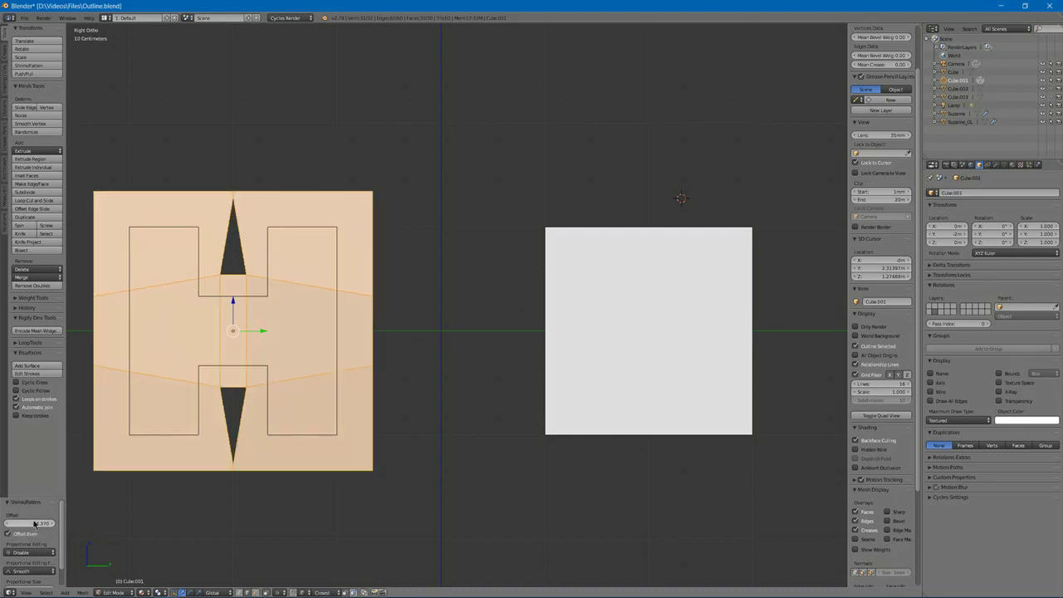
left_click_drag(36, 523, 257, 532)
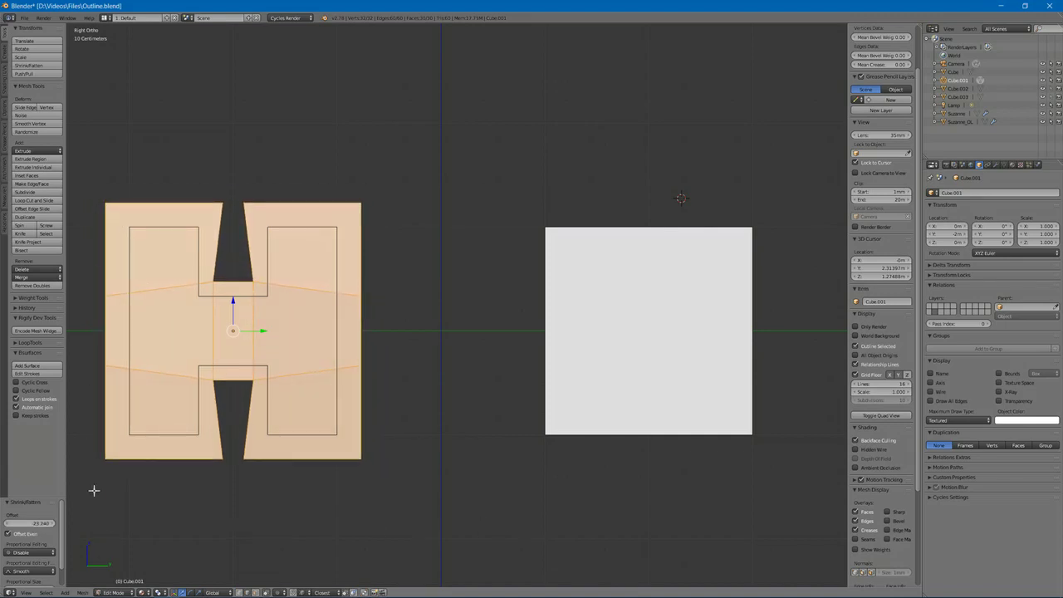
left_click(7, 534)
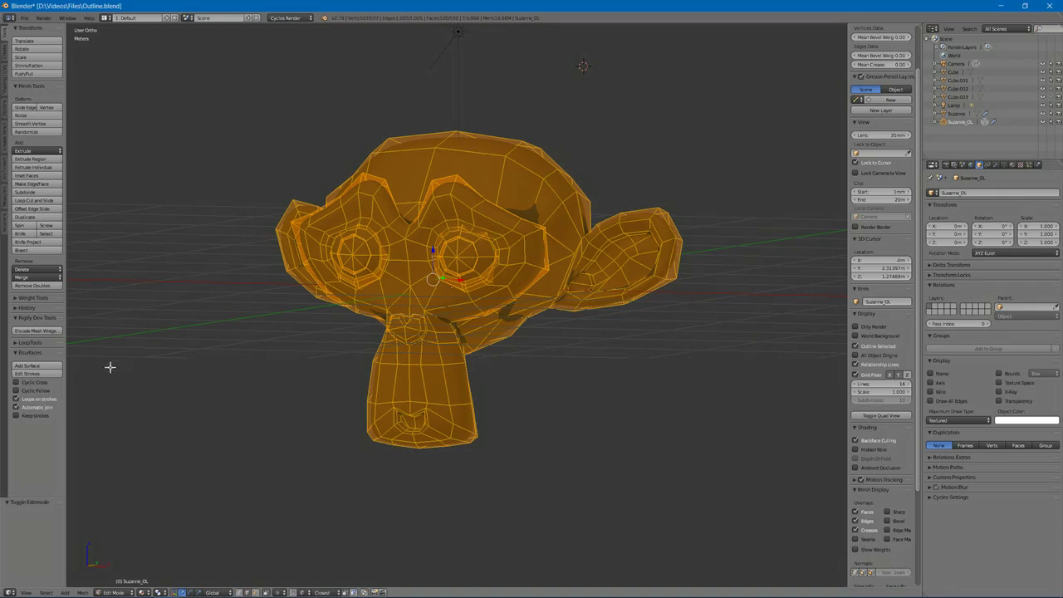
Fatten the Suzanne_OL mesh with a Shrink/Fatten offset of -7.851 and flip its normals.
left_click(39, 64)
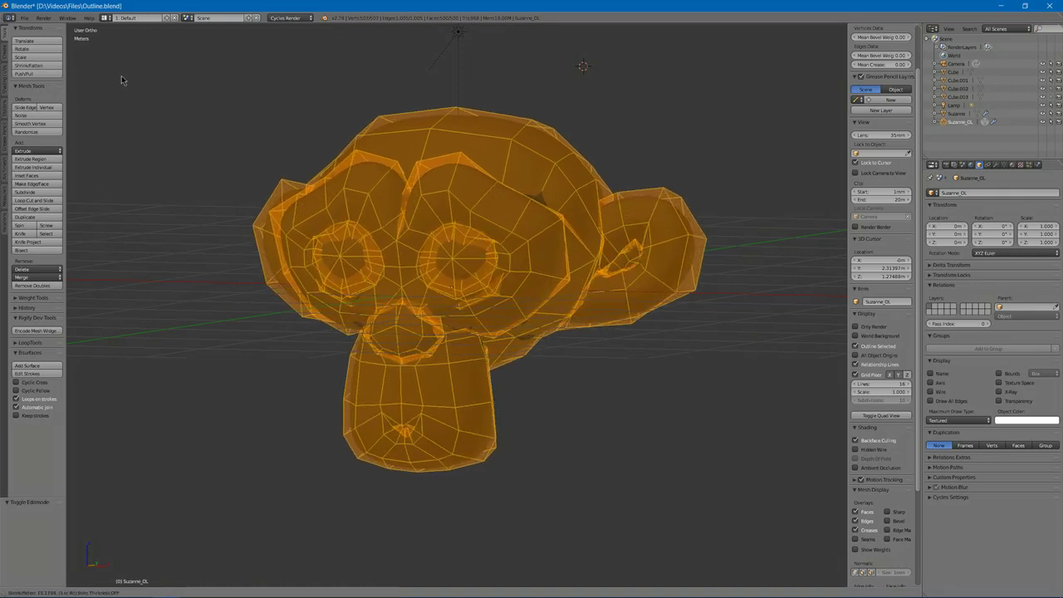
left_click(125, 69)
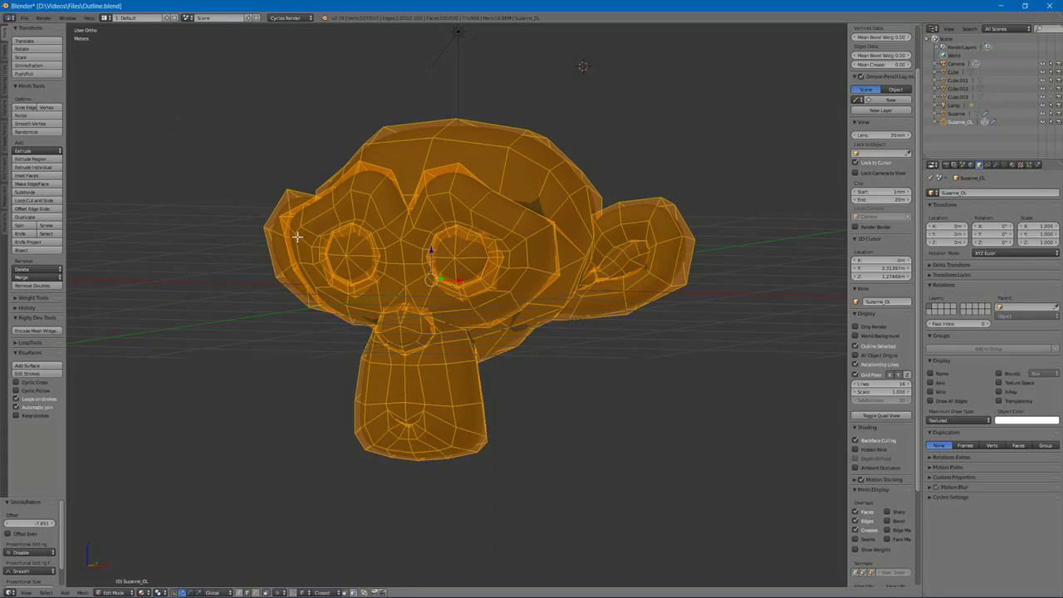
key("ctrl+f")
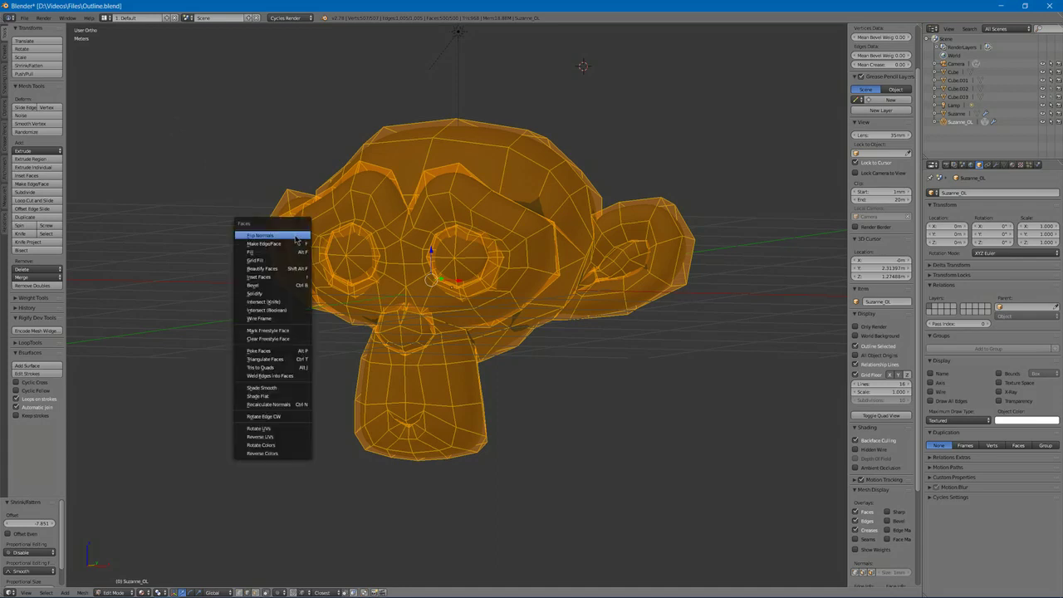
left_click(292, 237)
key("Tab")
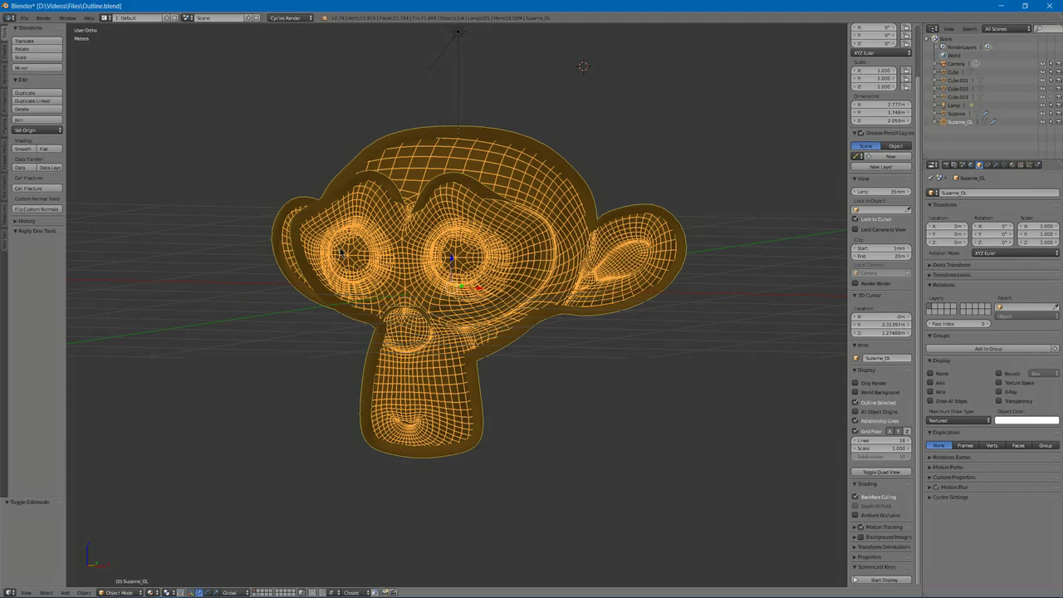
middle_click_drag(341, 252, 377, 239)
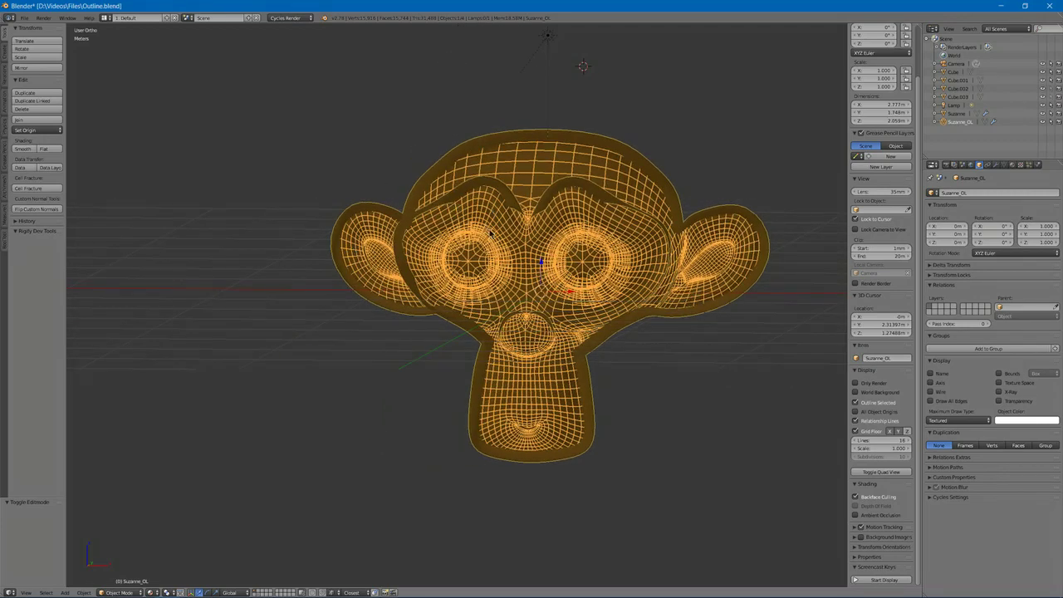
Give Suzanne_OL its own copy of the material, set its diffuse color to black, and deselect everything.
left_click(1012, 164)
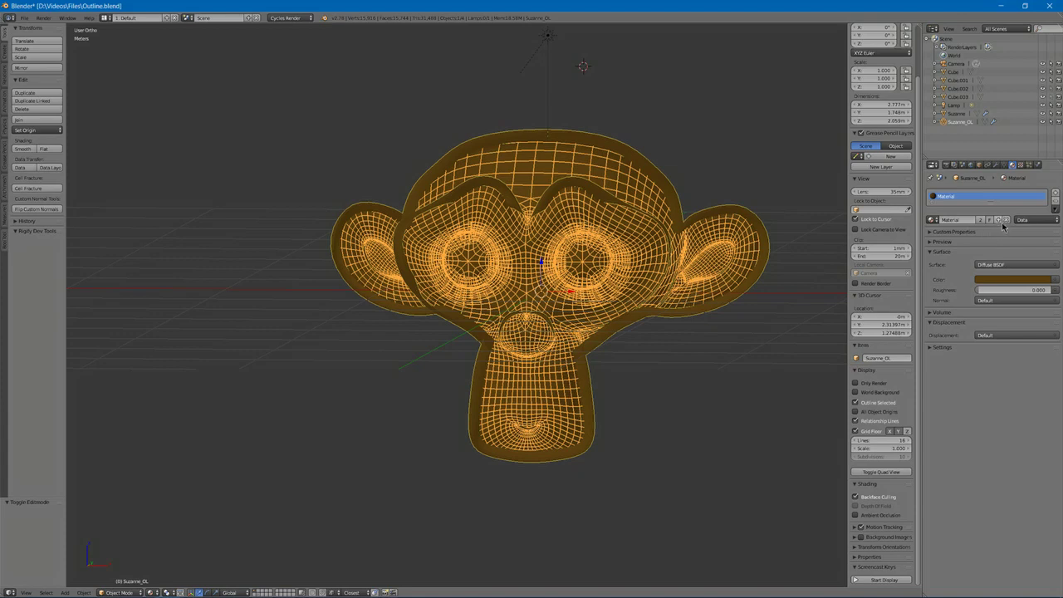
left_click(999, 220)
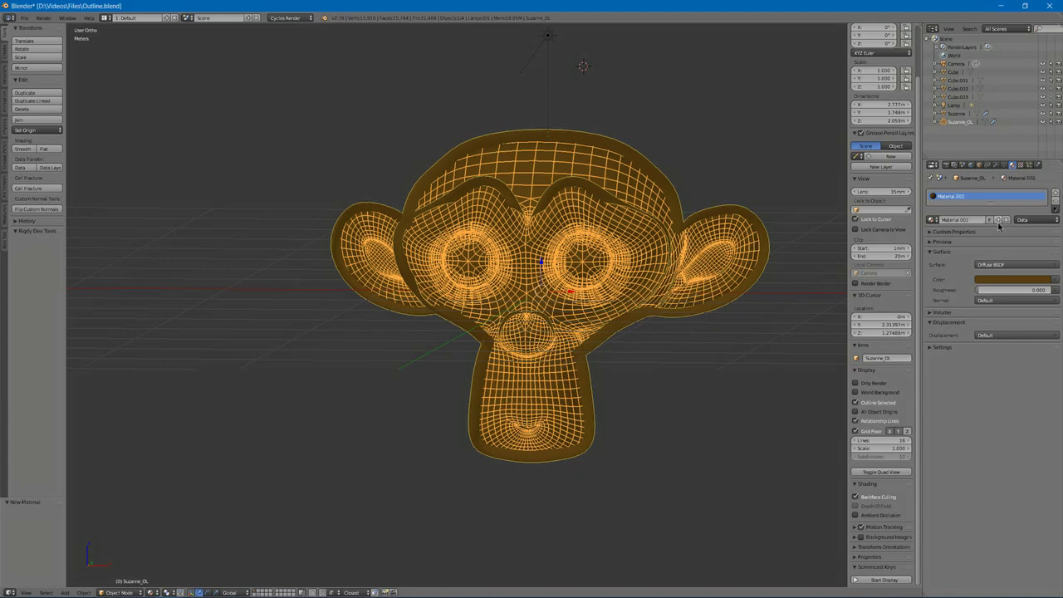
left_click(987, 281)
left_click_drag(1045, 201, 1047, 217)
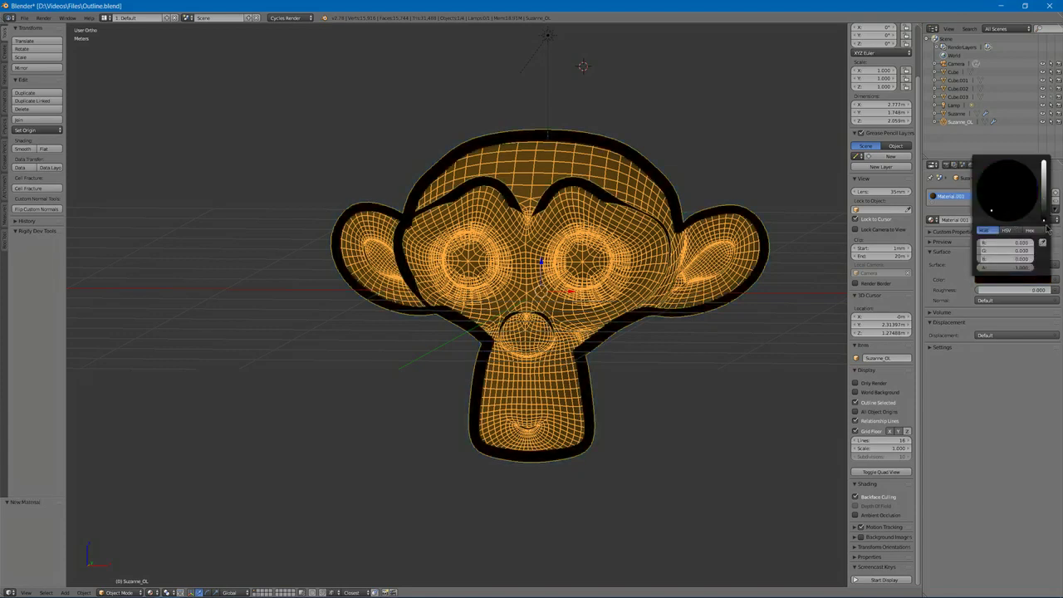
left_click(682, 297)
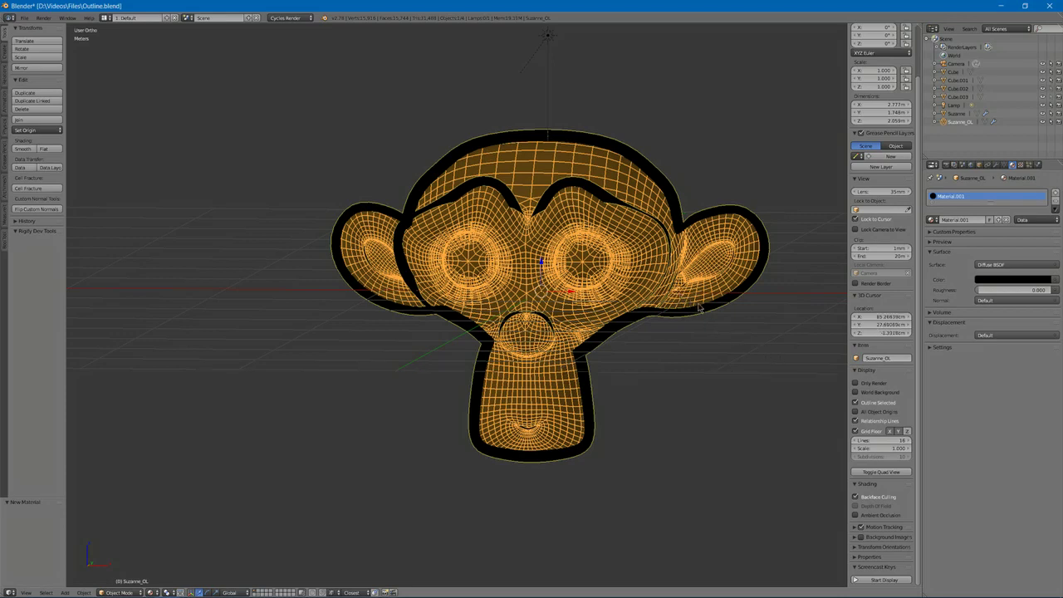
key("a")
middle_click_drag(701, 309, 709, 242)
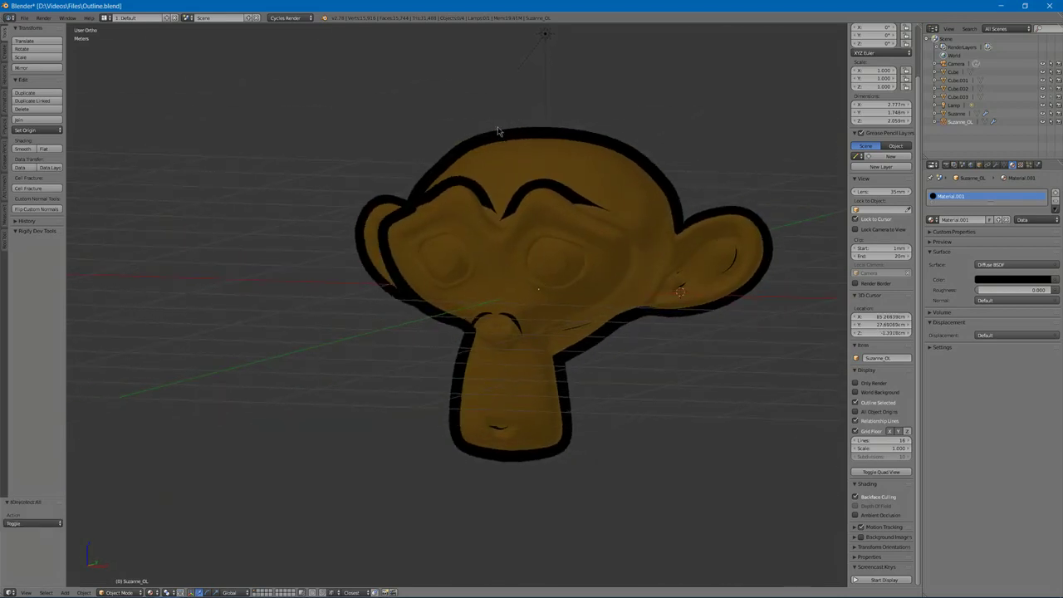
Thin the outline by applying Shrink/Fatten with an offset of -4.187 to the Suzanne_OL mesh, and deselect everything in Object Mode.
key("a")
key("Tab")
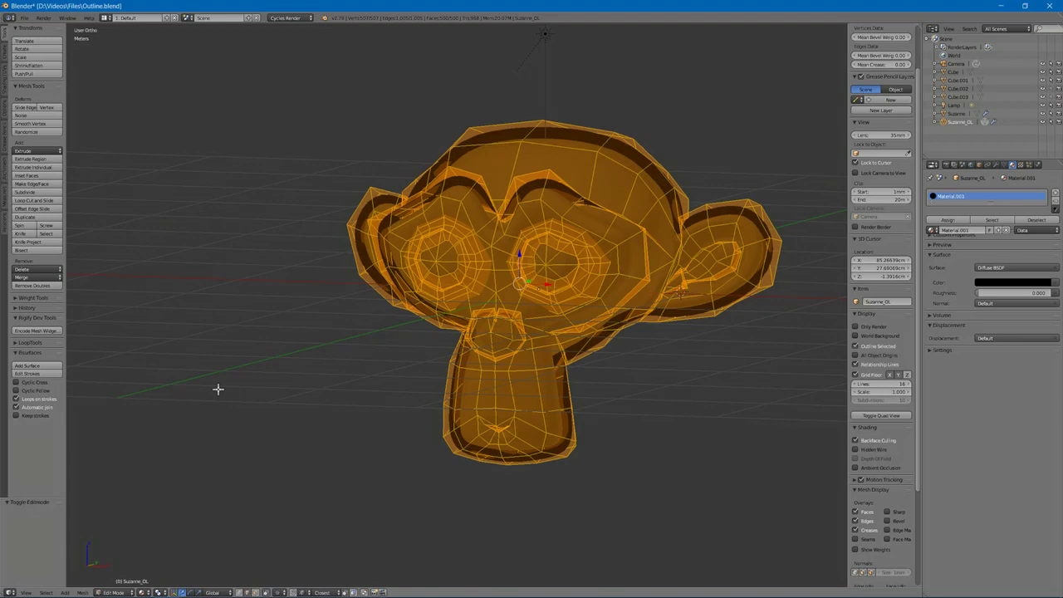
left_click(53, 66)
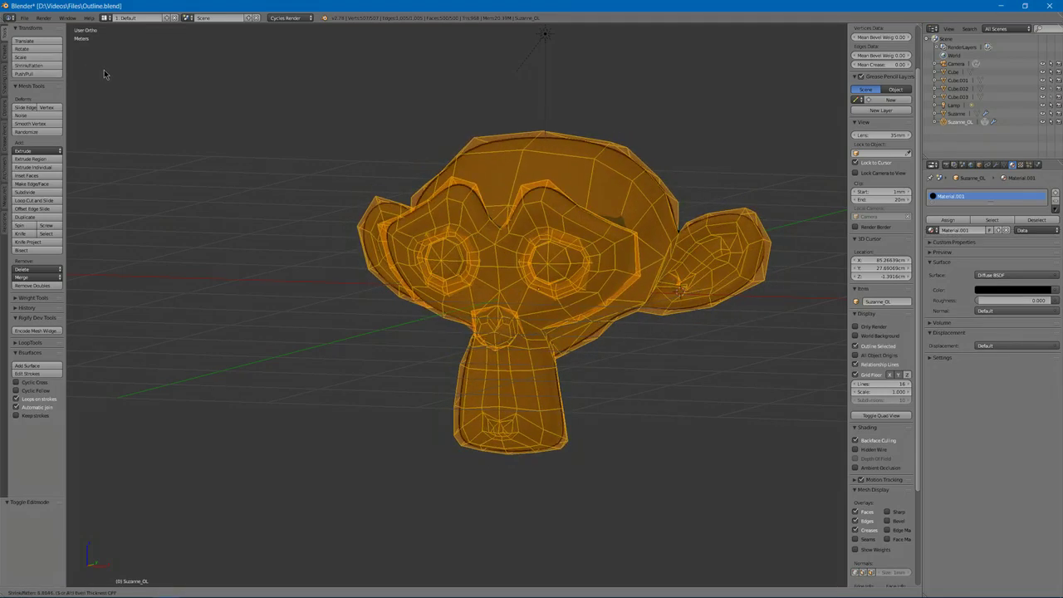
left_click(104, 68)
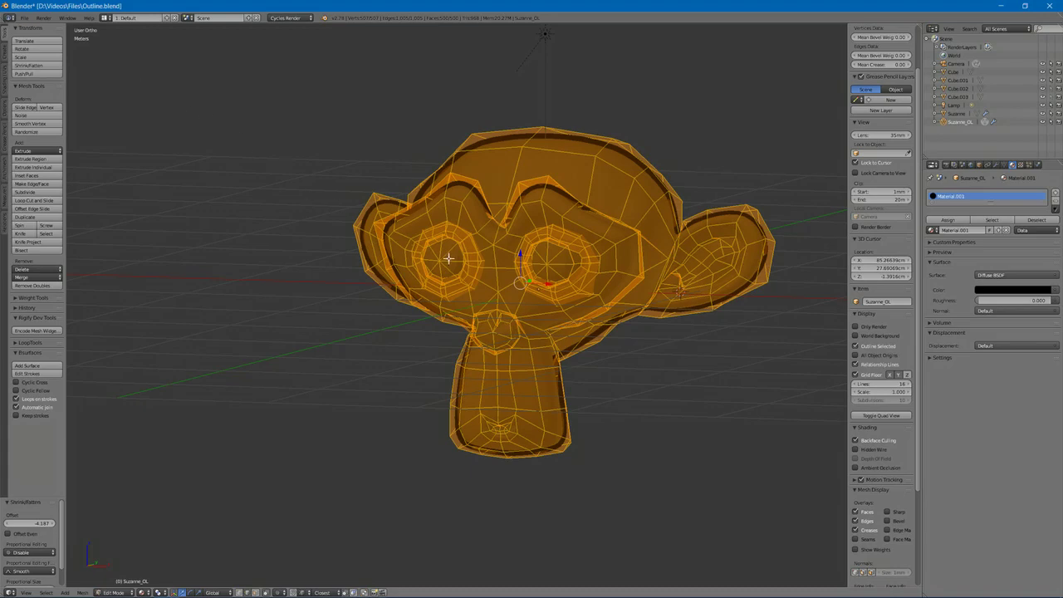
key("Tab")
middle_click_drag(575, 275, 700, 264)
key("a")
middle_click_drag(633, 286, 716, 240)
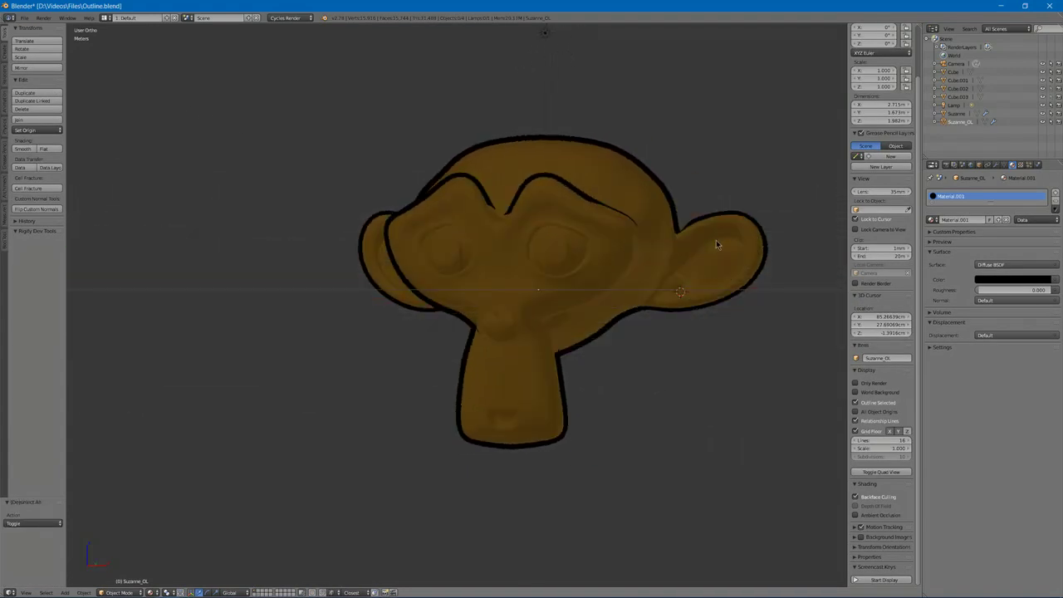
Set the viewport subdivisions of Suzanne_OL's Subsurf modifier to 1 and view the outline from the front.
left_click(996, 165)
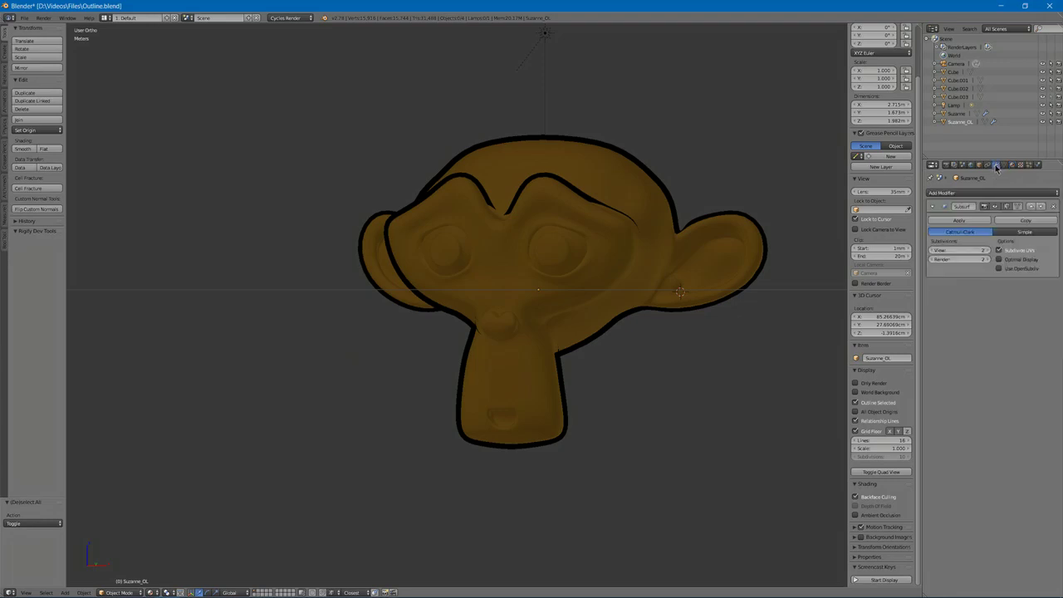
left_click(933, 250)
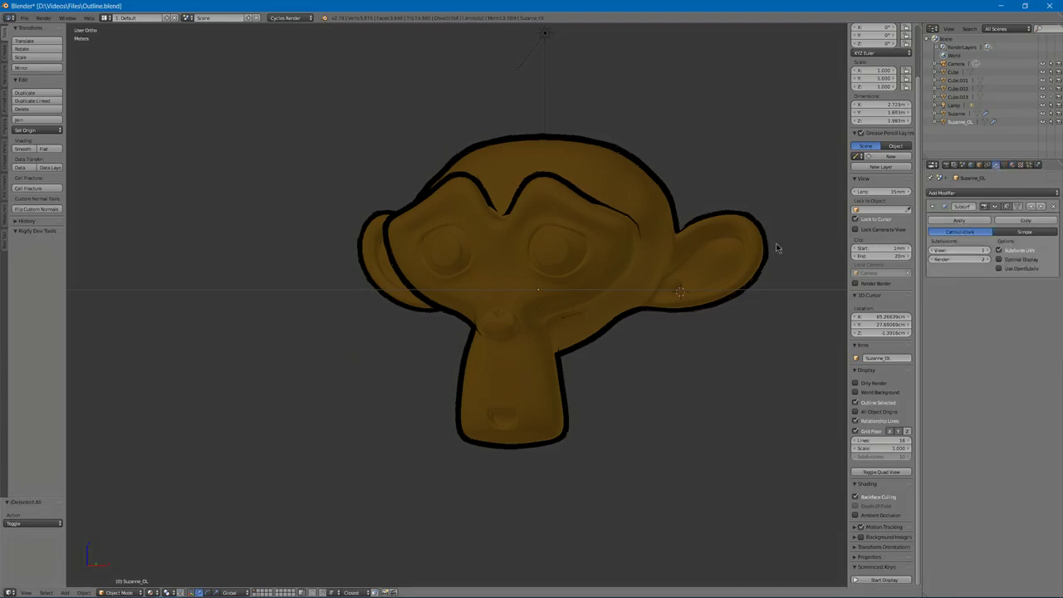
middle_click_drag(776, 243, 800, 240)
scroll(687, 229, "up", 3)
middle_click_drag(687, 230, 698, 254)
Try viewport subdivisions of 0 on Suzanne_OL's Subsurf modifier and restore them to 1.
left_click(933, 250)
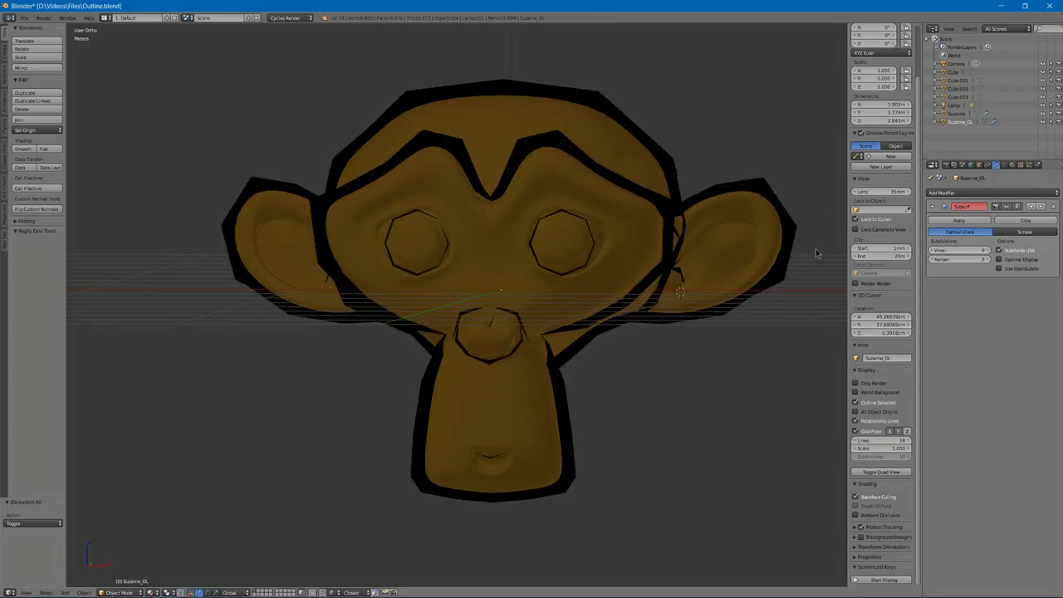
mouse_move(816, 249)
middle_mouse_down()
mouse_move(785, 257)
mouse_move(822, 256)
middle_mouse_up()
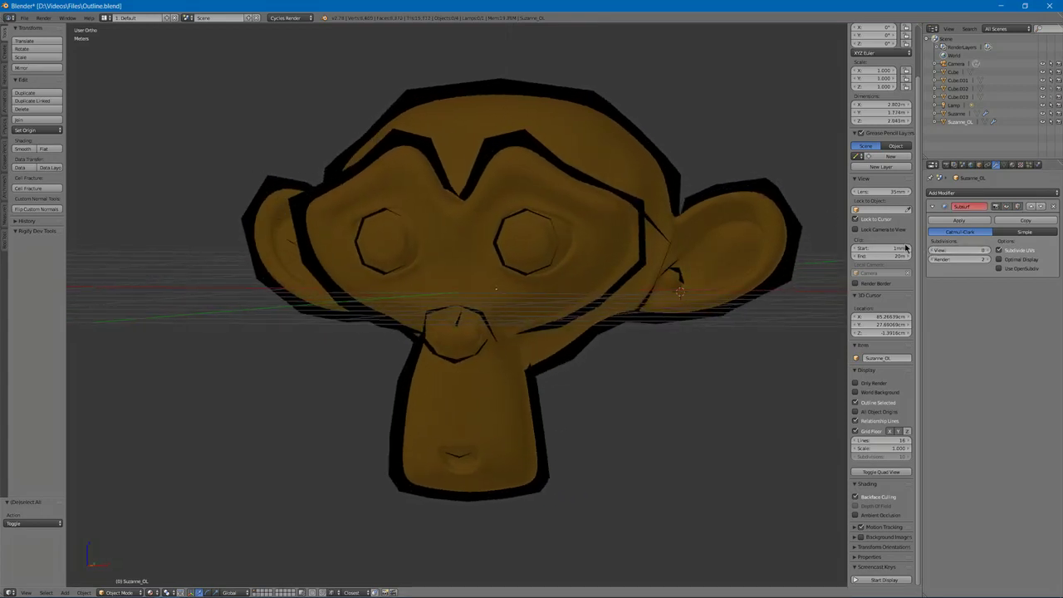
left_click(987, 251)
middle_click_drag(732, 272, 605, 218)
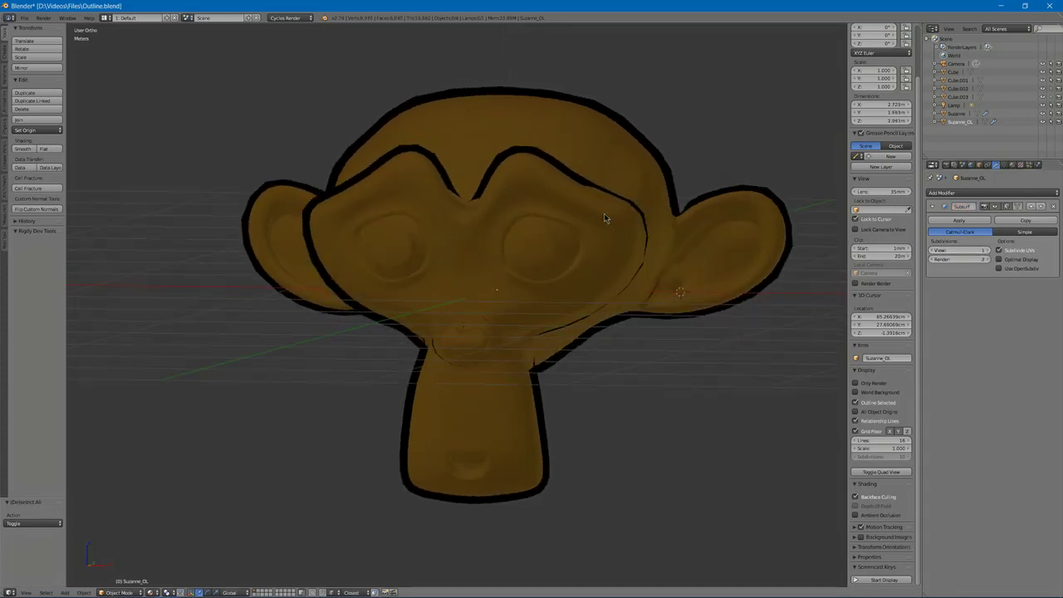
Raise an edge on top of Suzanne_OL's head by about 12.3 cm along Z, and lower it by about 13.1 cm.
key("Tab")
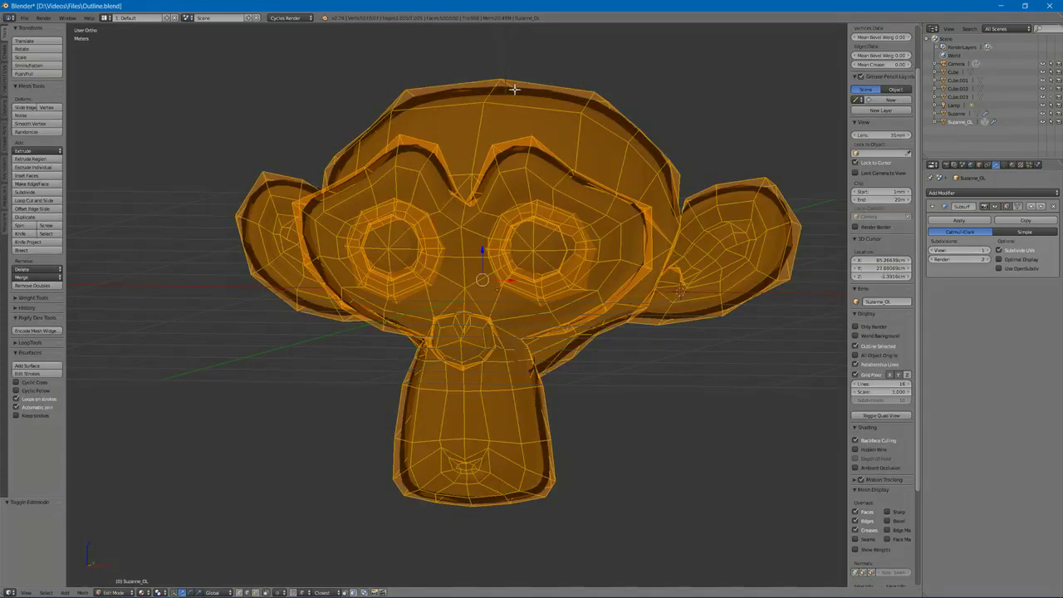
right_click(516, 79)
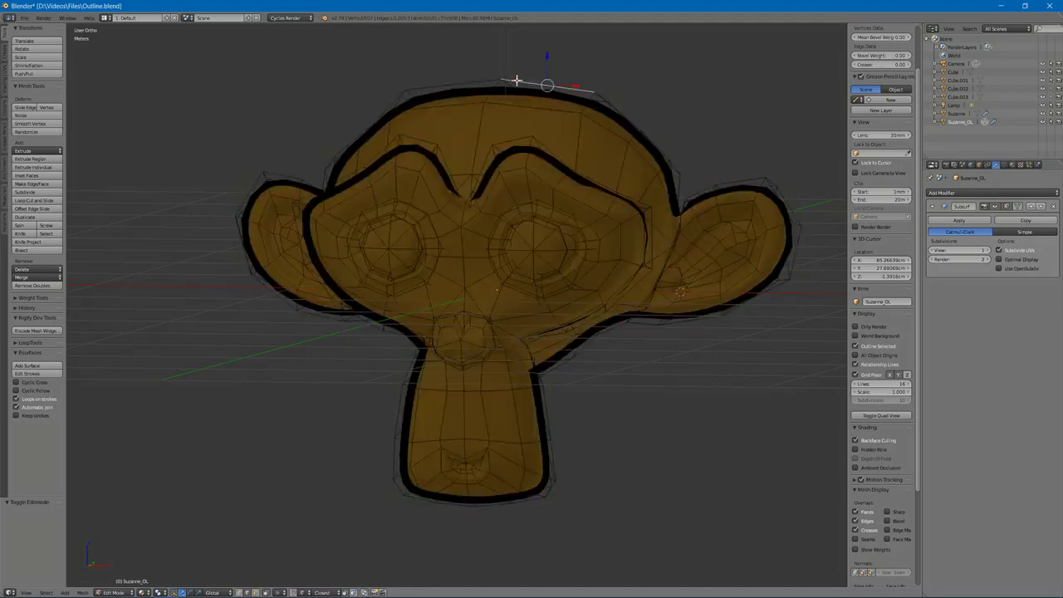
left_click_drag(552, 65, 549, 39)
middle_click_drag(611, 83, 559, 41)
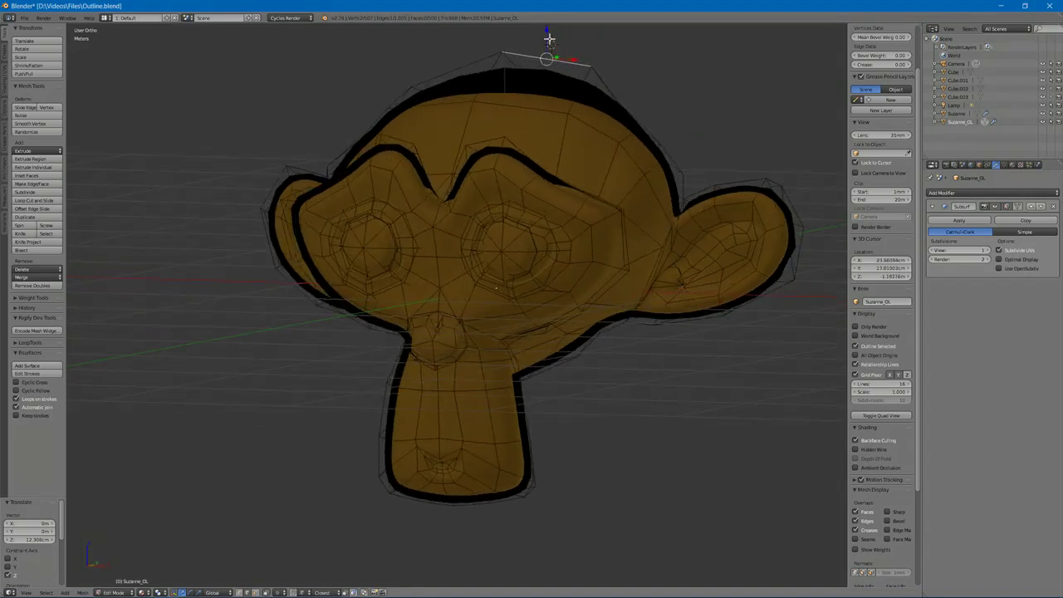
left_click_drag(548, 38, 545, 59)
middle_click_drag(403, 297, 540, 335)
Try thickening the outline above one ear by raising the ear's top edge along Z, and undo the move.
right_click(272, 178)
left_click(267, 158)
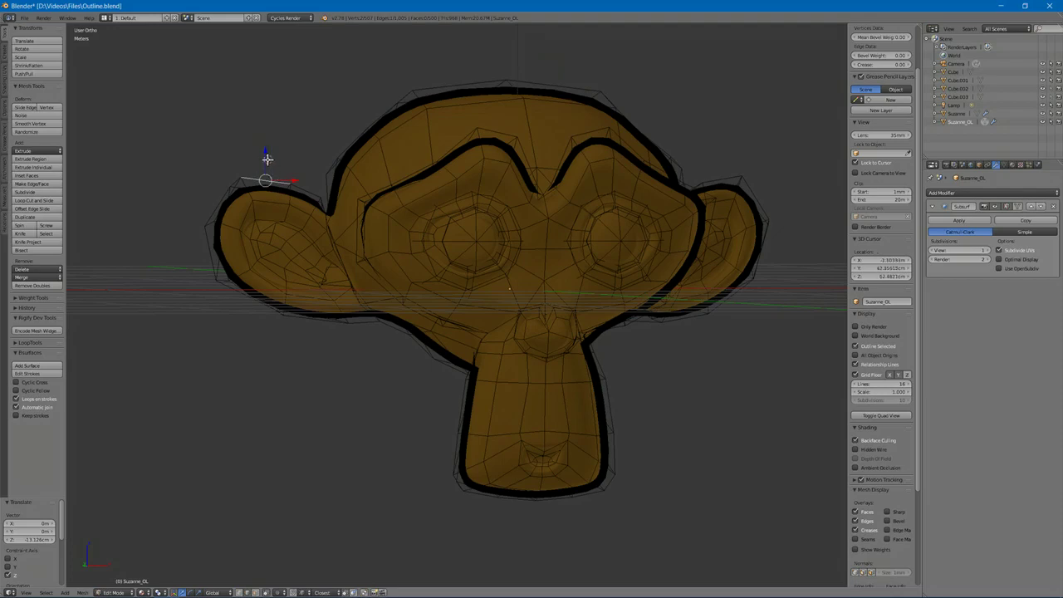
left_click_drag(268, 152, 270, 138)
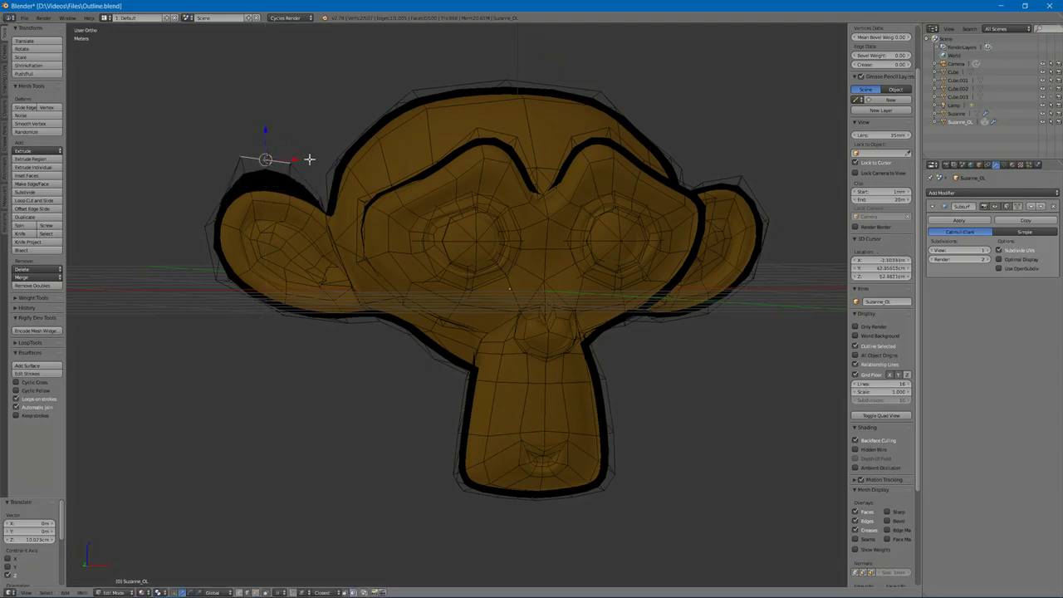
middle_click_drag(309, 159, 280, 164)
key("ctrl+z")
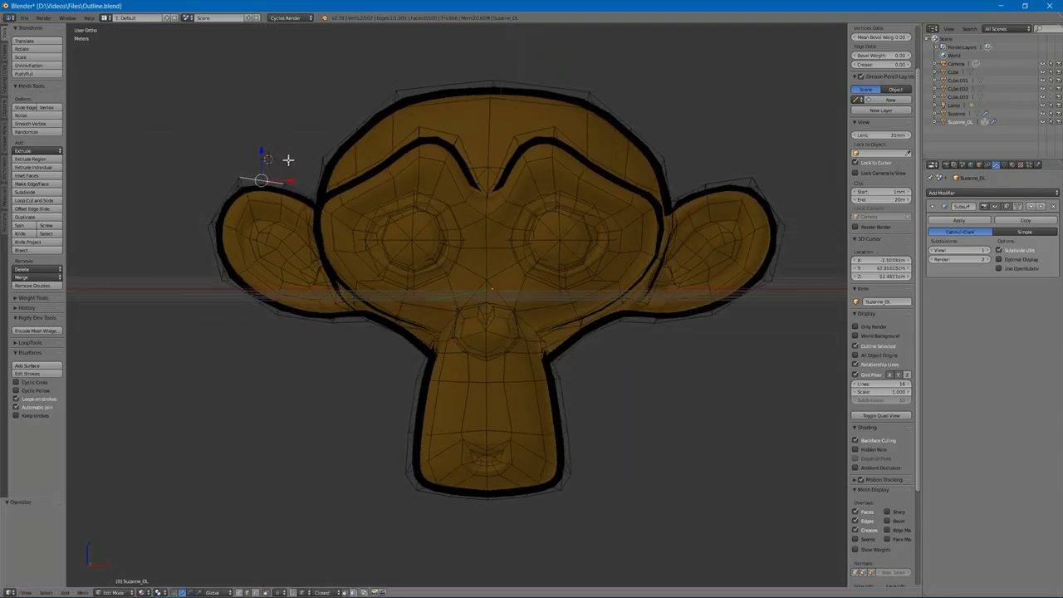
Randomize all vertices of Suzanne_OL by an amount of about 4.8, deselect them and return to Object Mode.
key("a")
key("a")
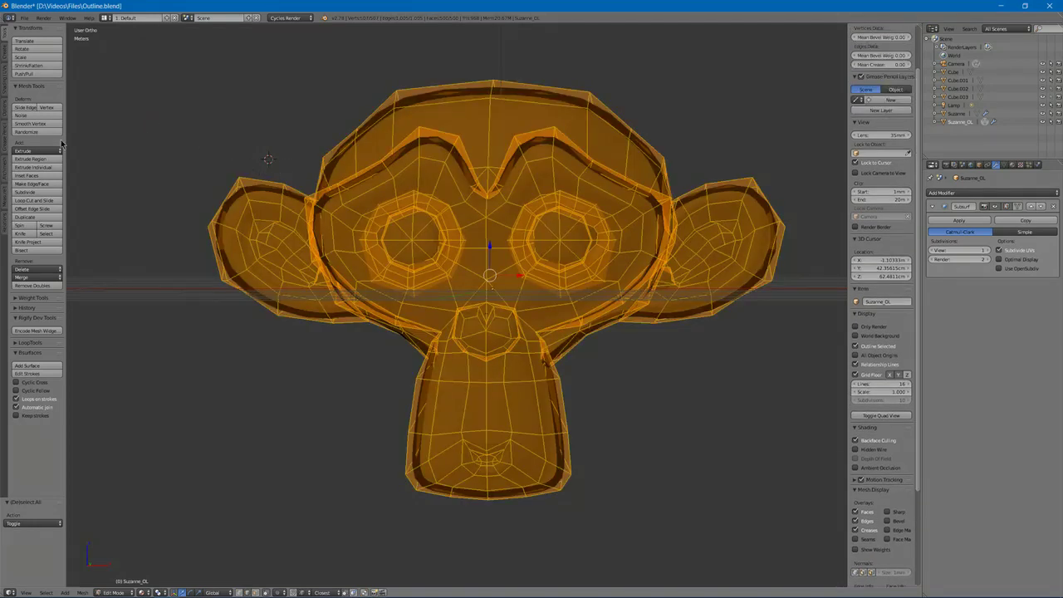
left_click(33, 131)
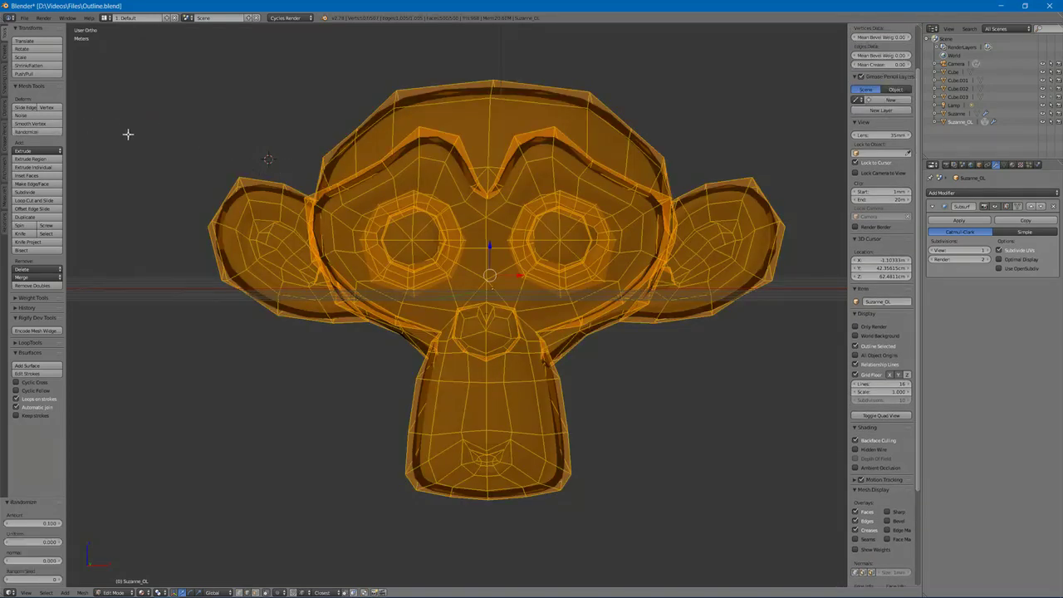
left_click_drag(58, 523, 217, 525)
left_click(369, 287)
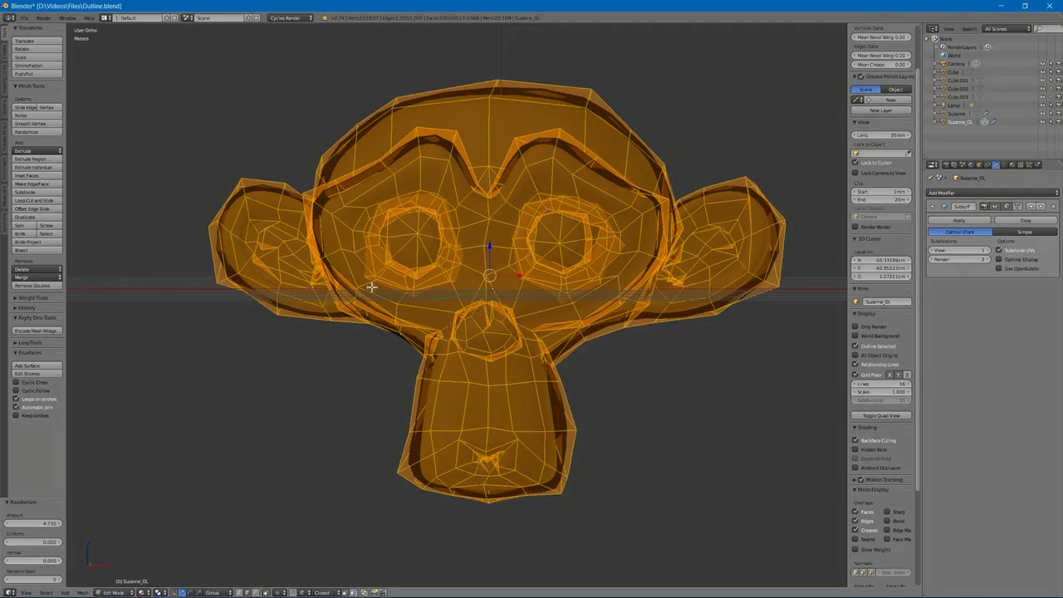
key("a")
middle_click_drag(434, 296, 507, 309)
key("Tab")
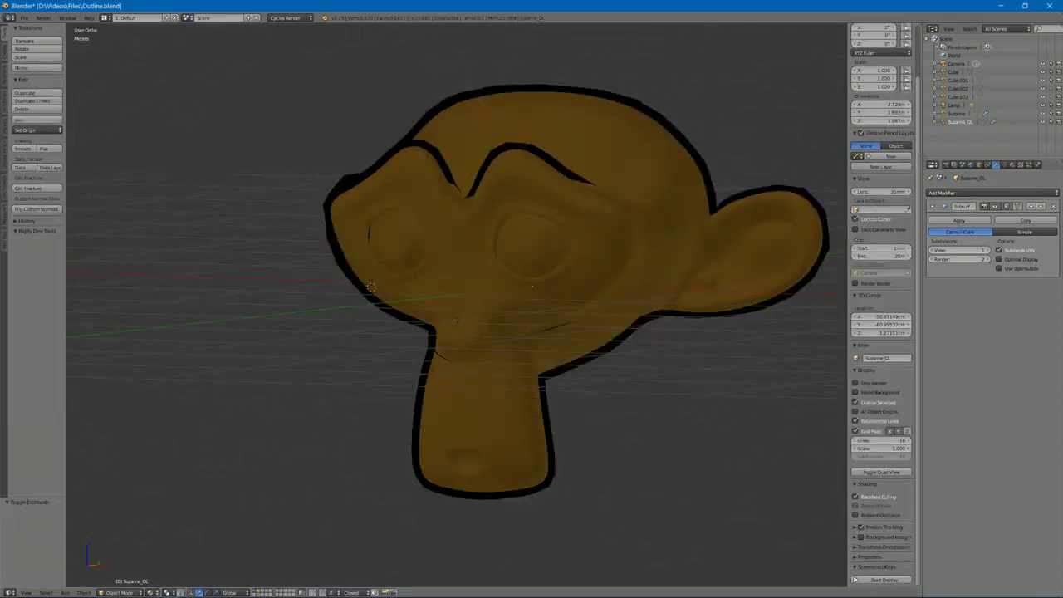